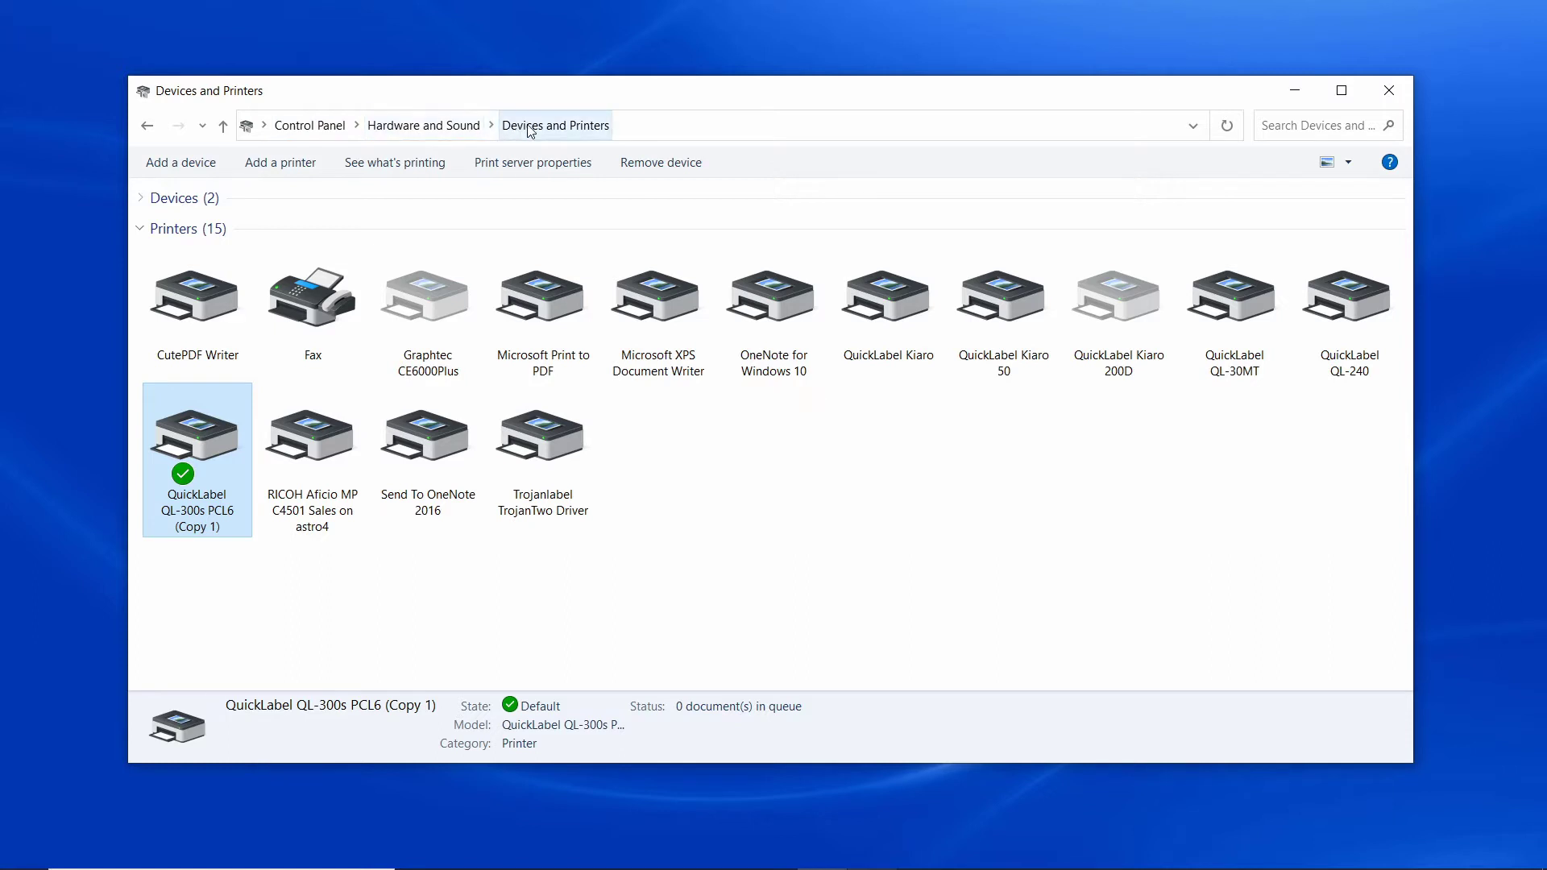
# Step: Open Printing Preferences for QuickLabel QL-300s PCL6 (Copy 1) and minimize Devices and Printers
pyautogui.rightClick(224, 429)
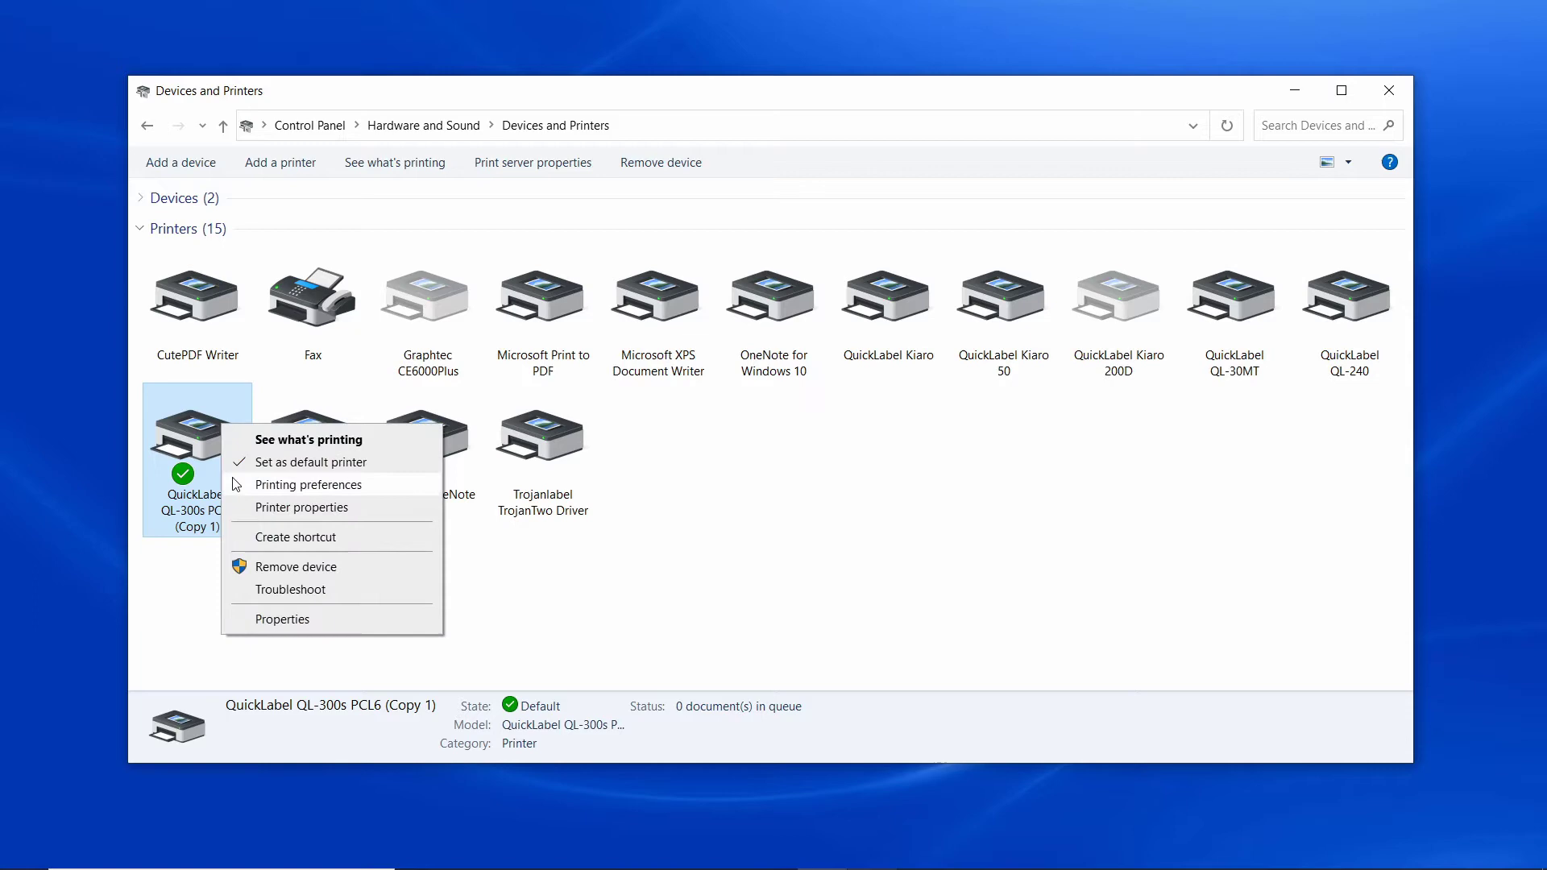
pyautogui.click(235, 488)
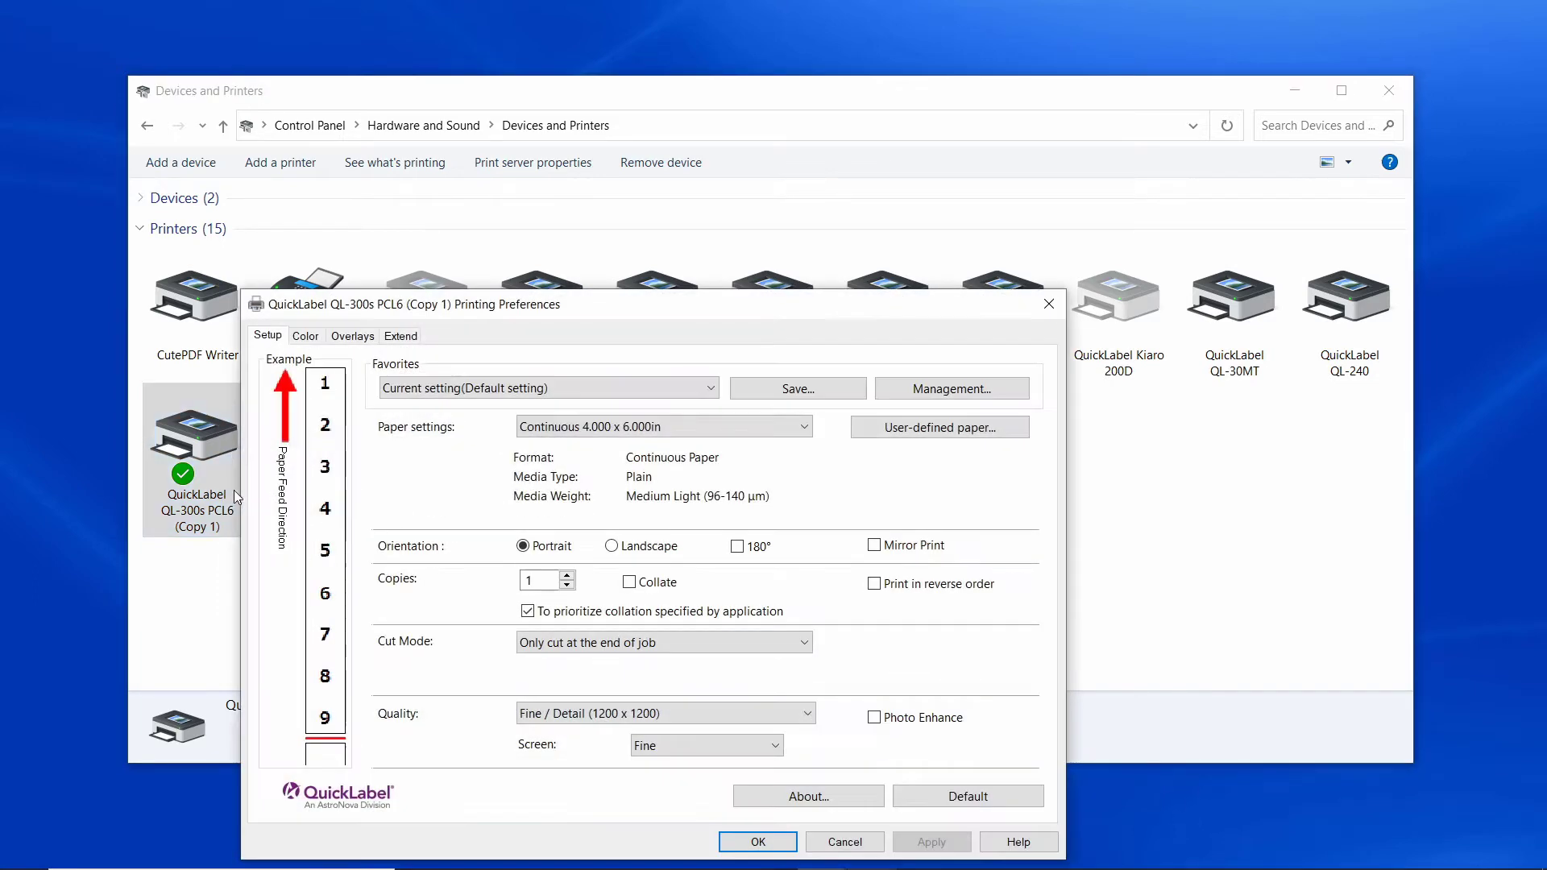
pyautogui.click(1286, 97)
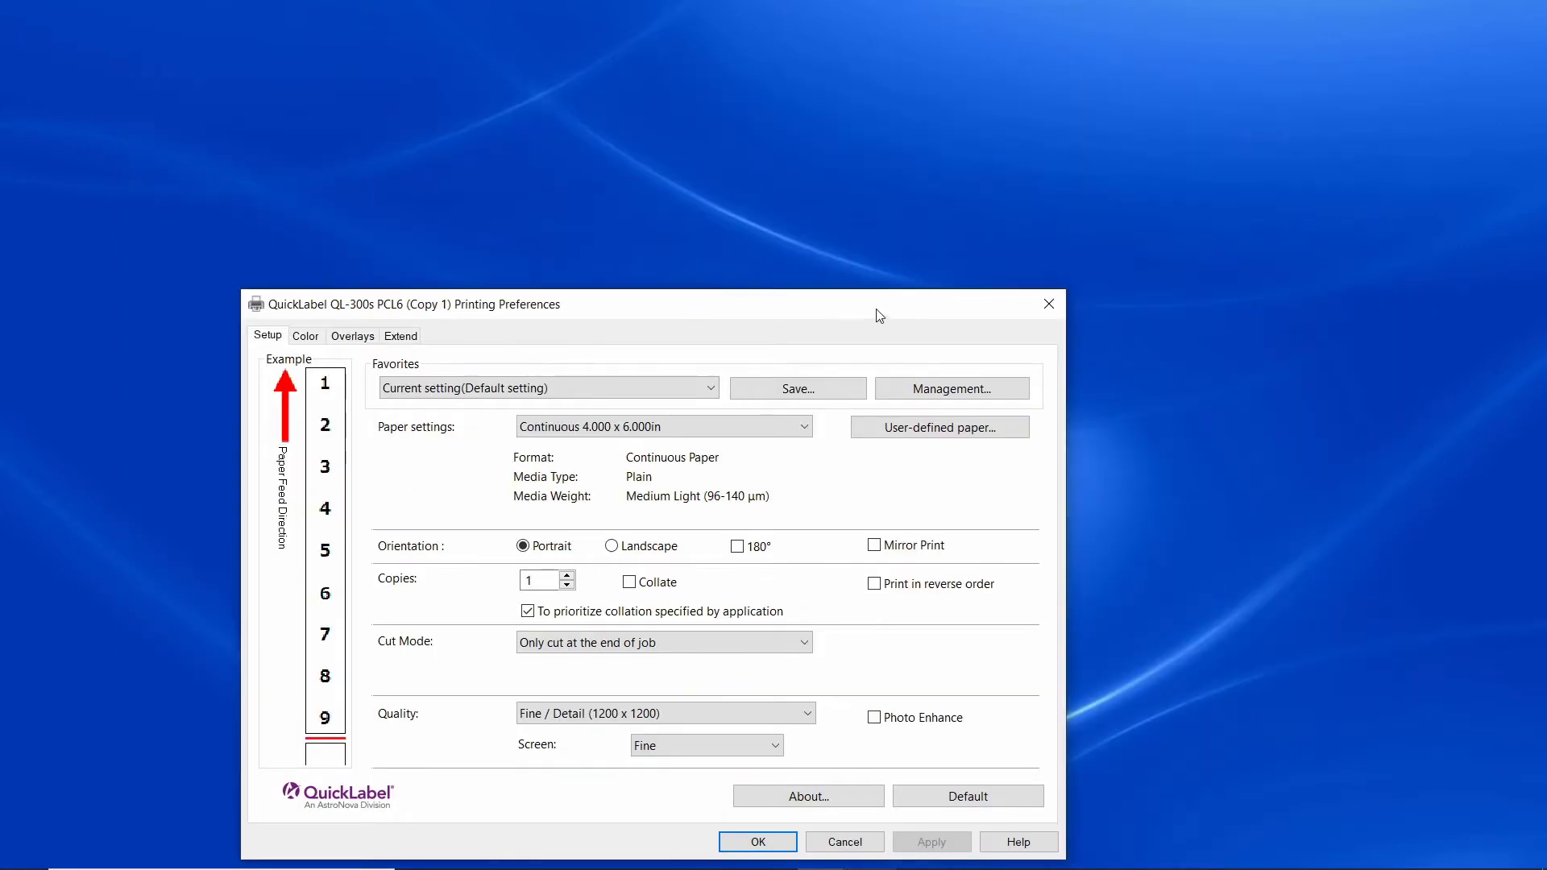
pyautogui.moveTo(880, 312); pyautogui.dragTo(1005, 158)
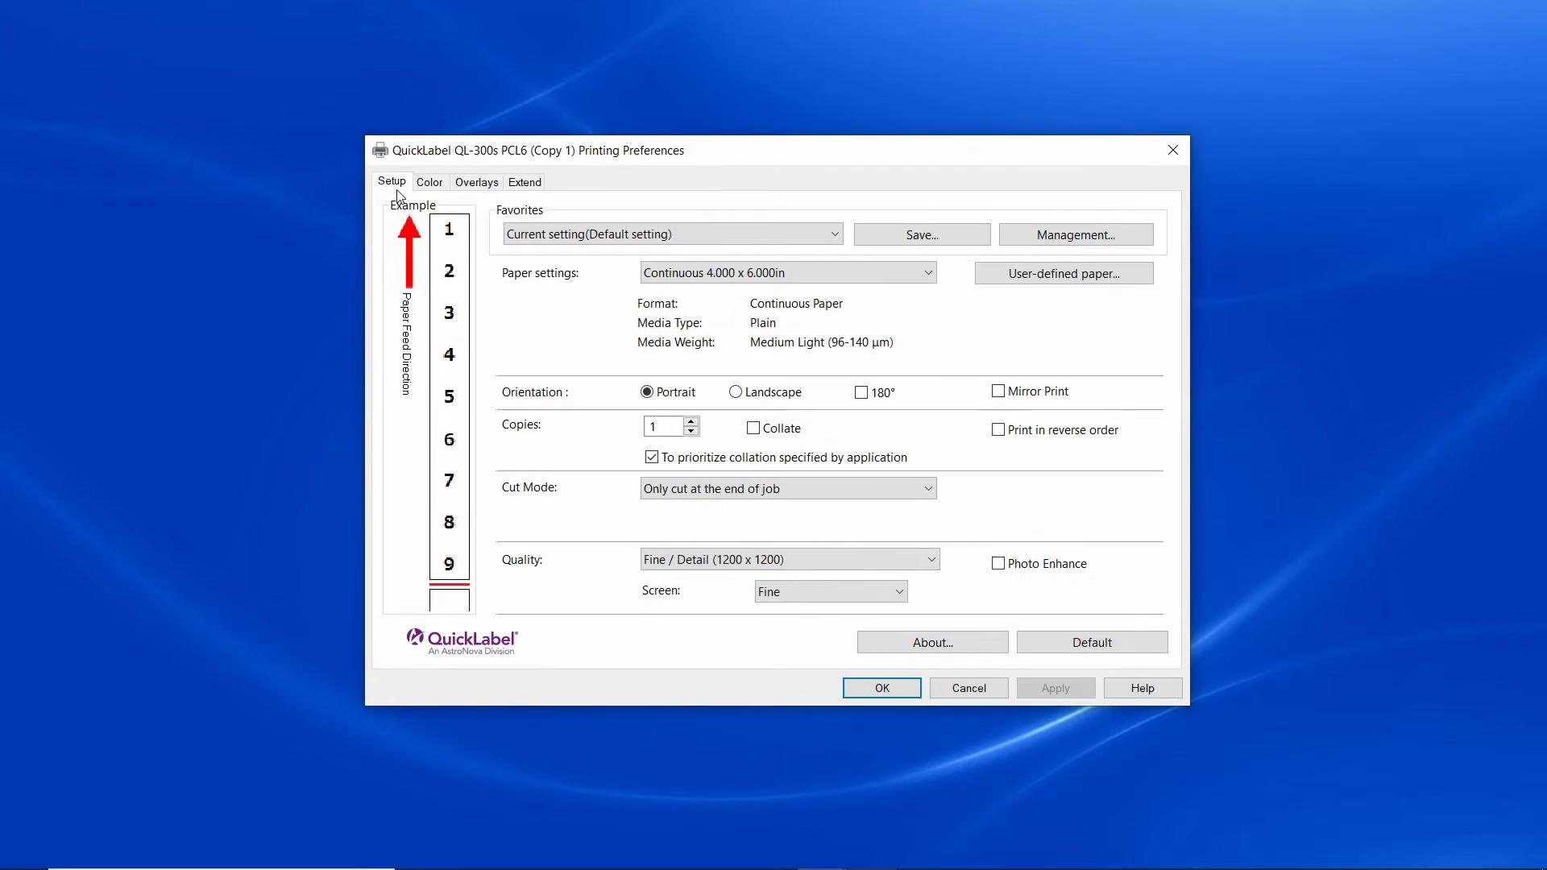
# Step: Create a new user-defined paper and begin naming it 2.5"x2.5" Gap
pyautogui.click(1032, 276)
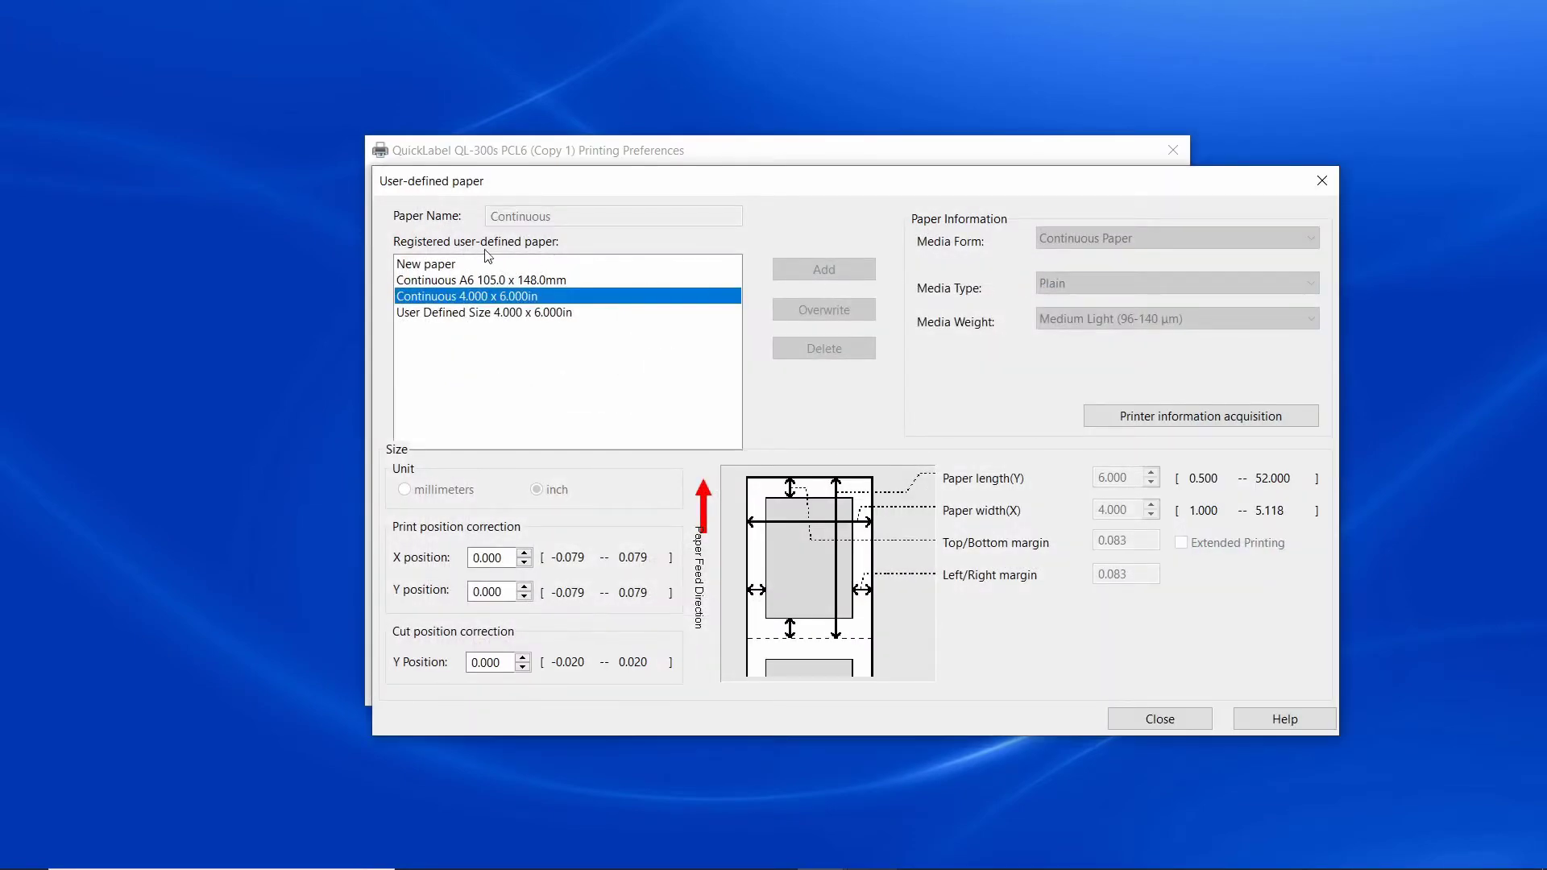
pyautogui.click(447, 265)
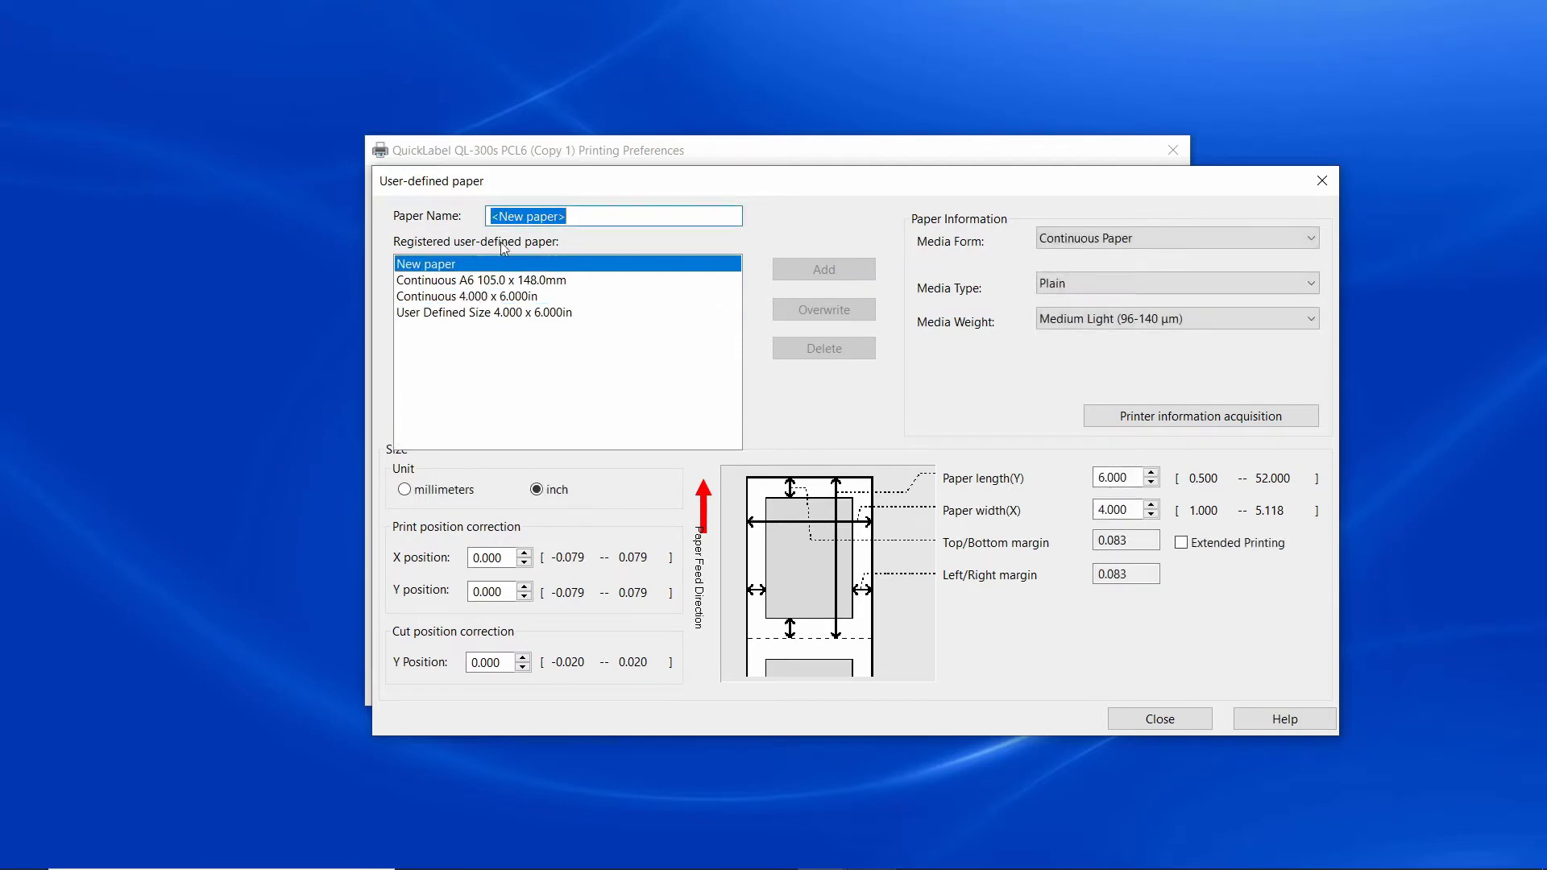
pyautogui.press('BackSpace')
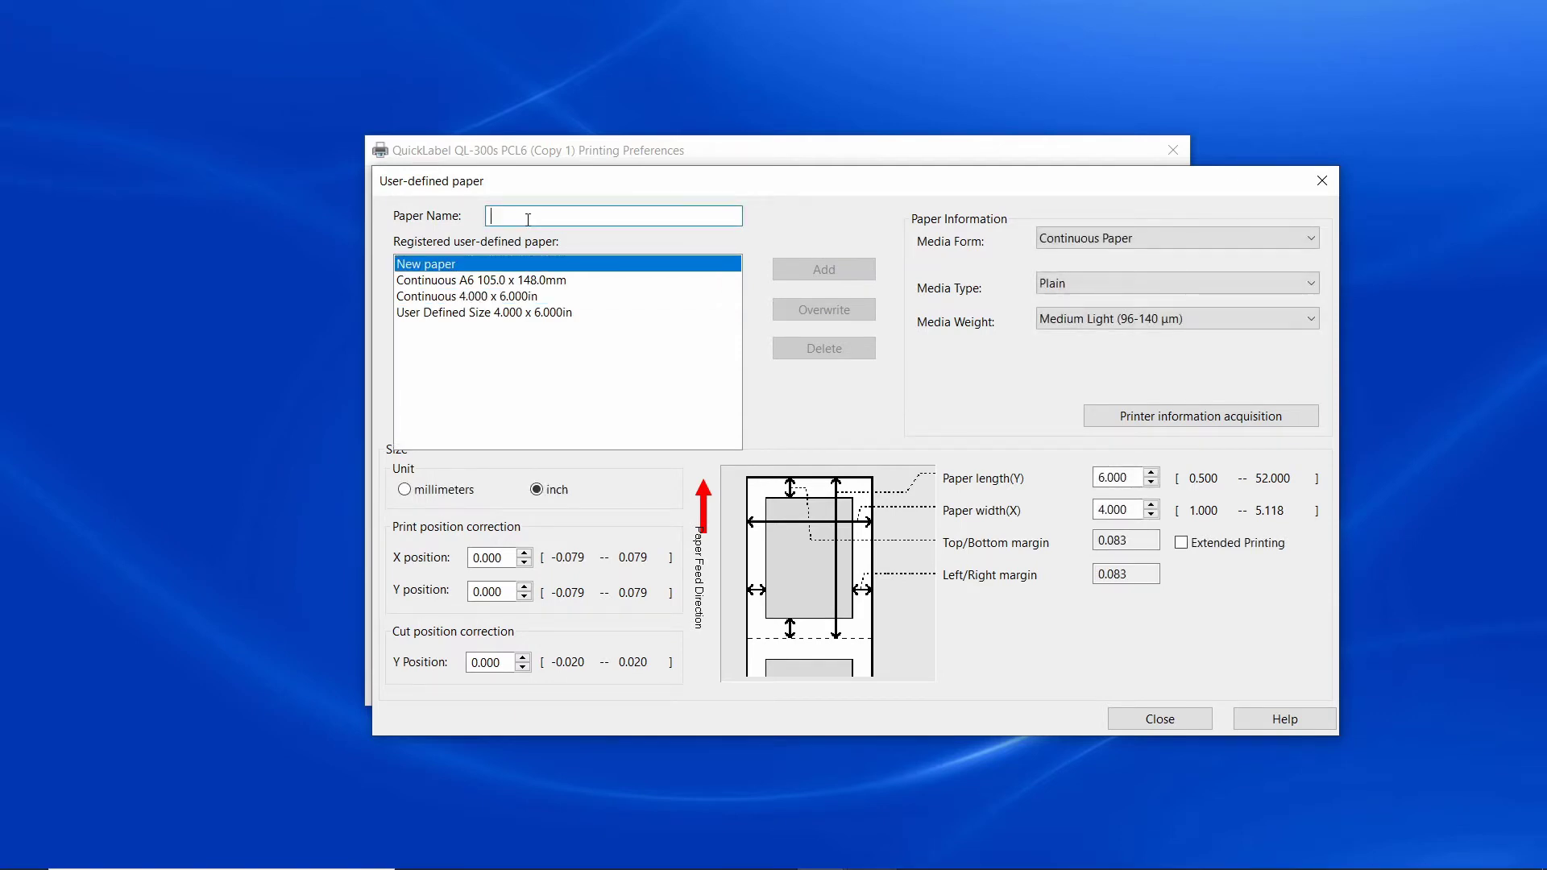
pyautogui.write('2.')
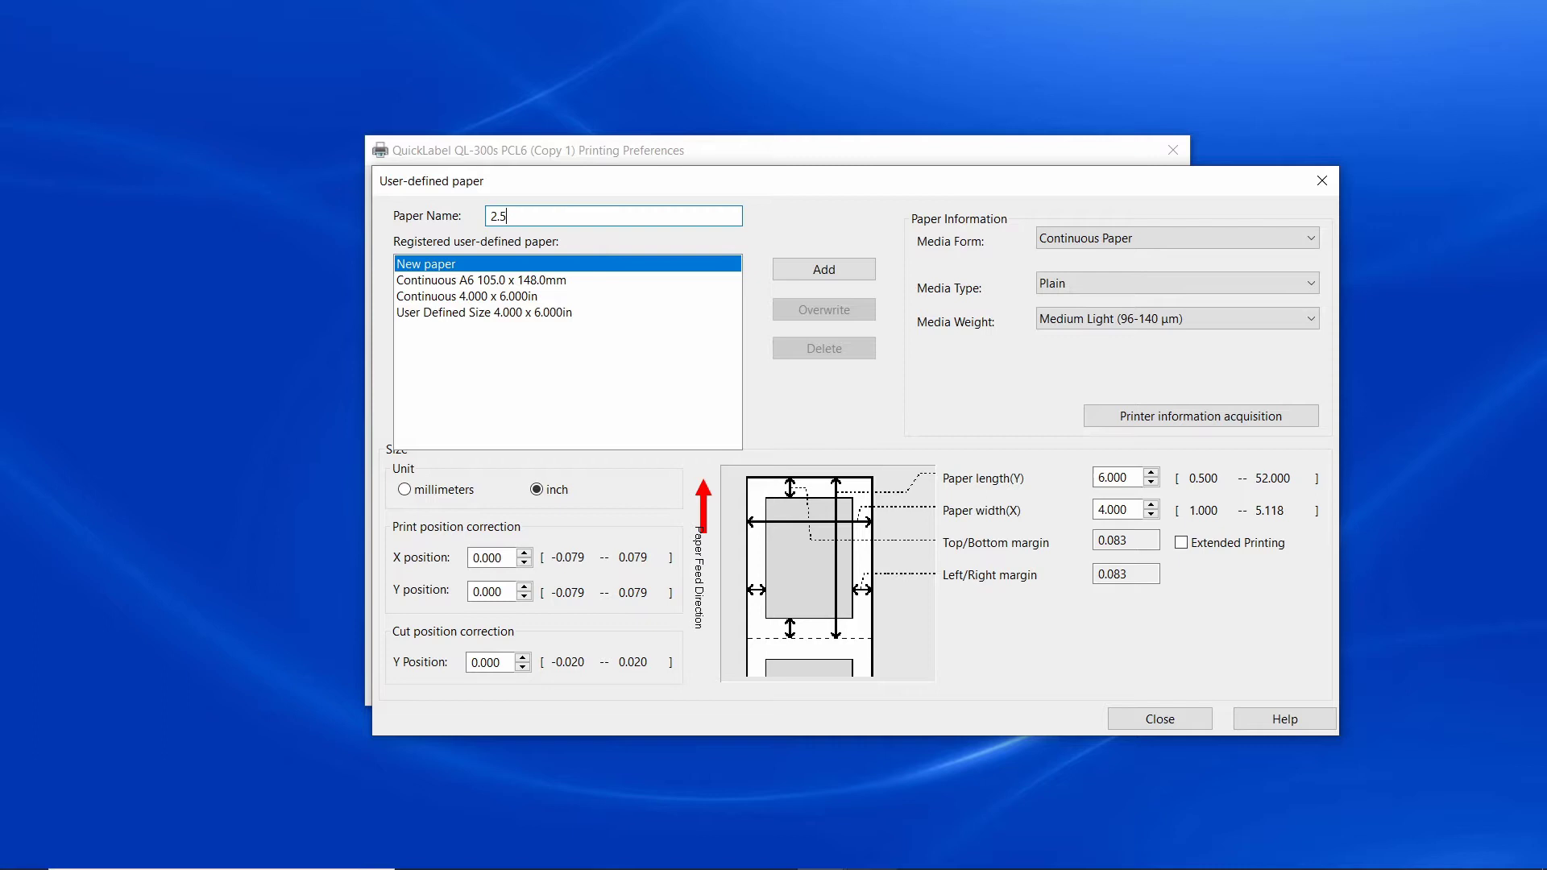
pyautogui.write('5"x2.5" Gap')
# Step: Set the media form to Die-cut Label (Gap) and the weight to Heavy (181-199 µm)
pyautogui.click(1065, 237)
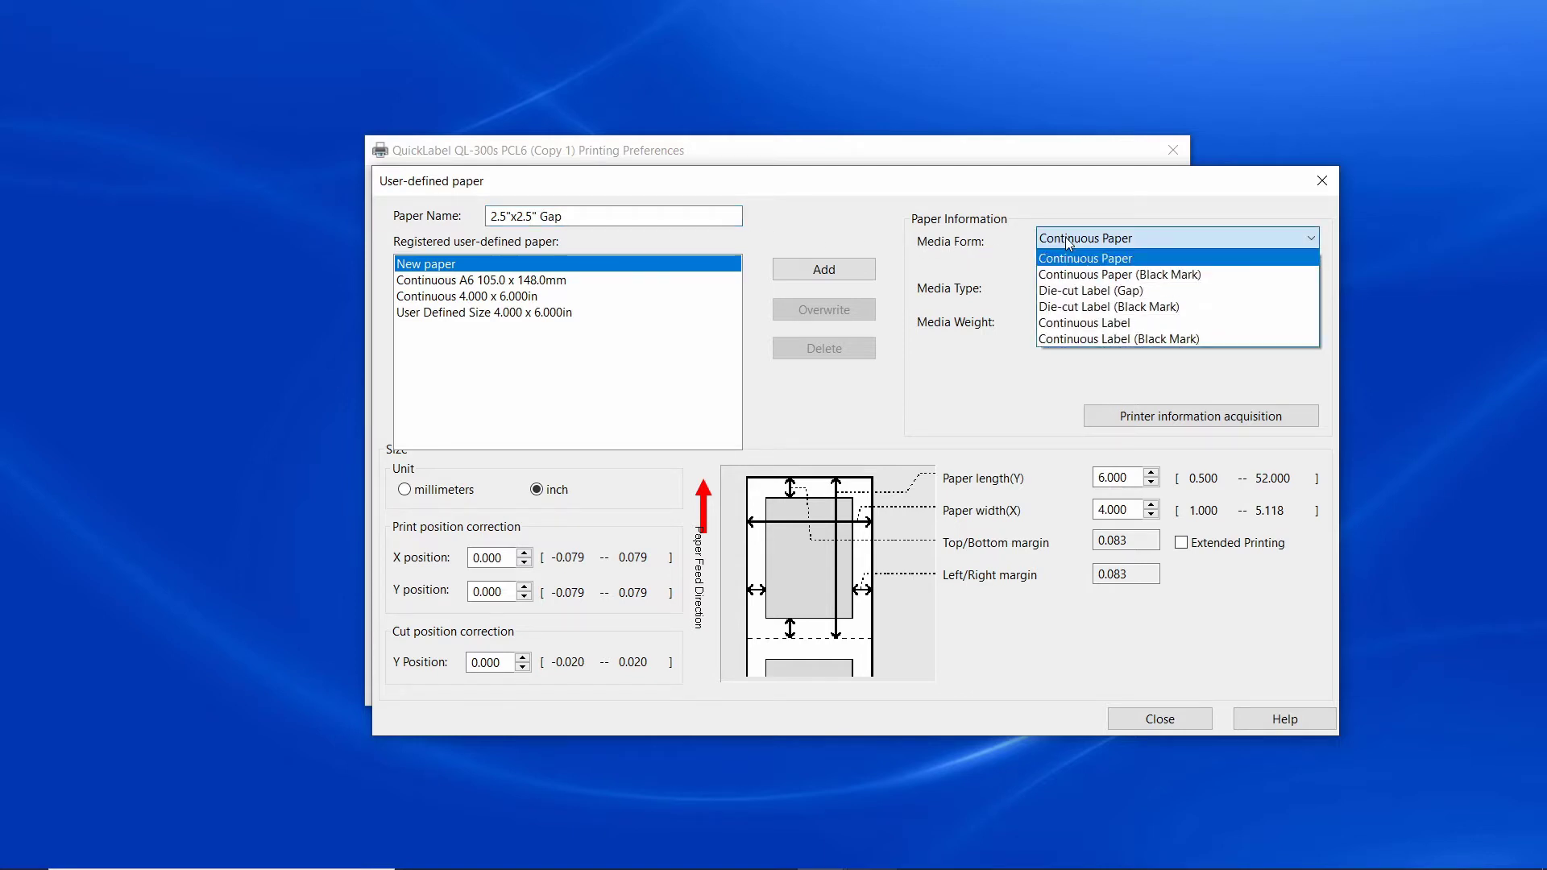
pyautogui.click(1082, 290)
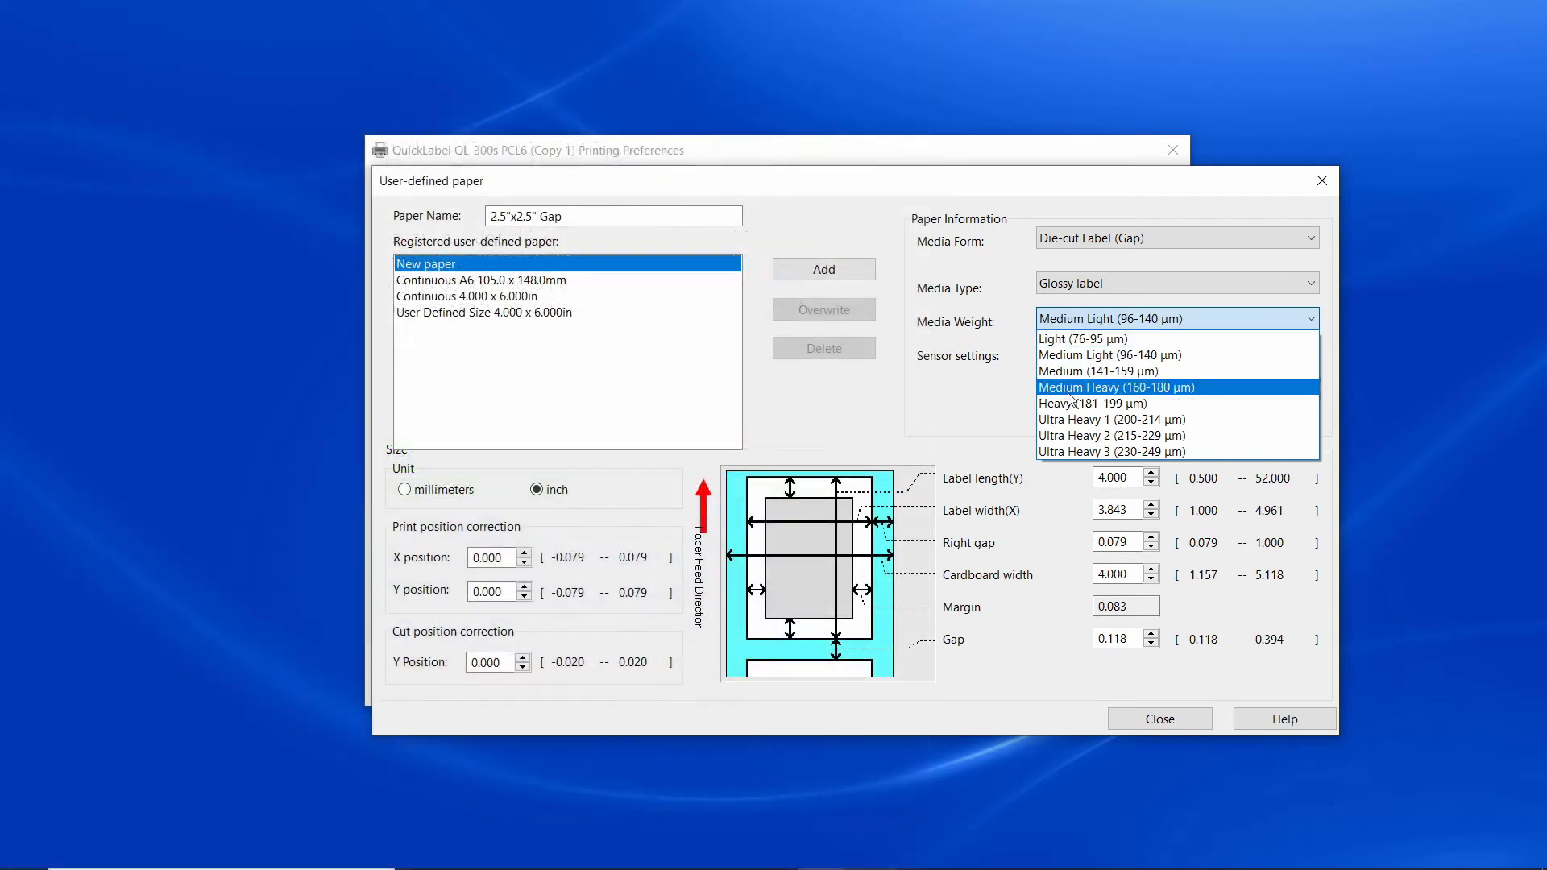
pyautogui.click(1071, 402)
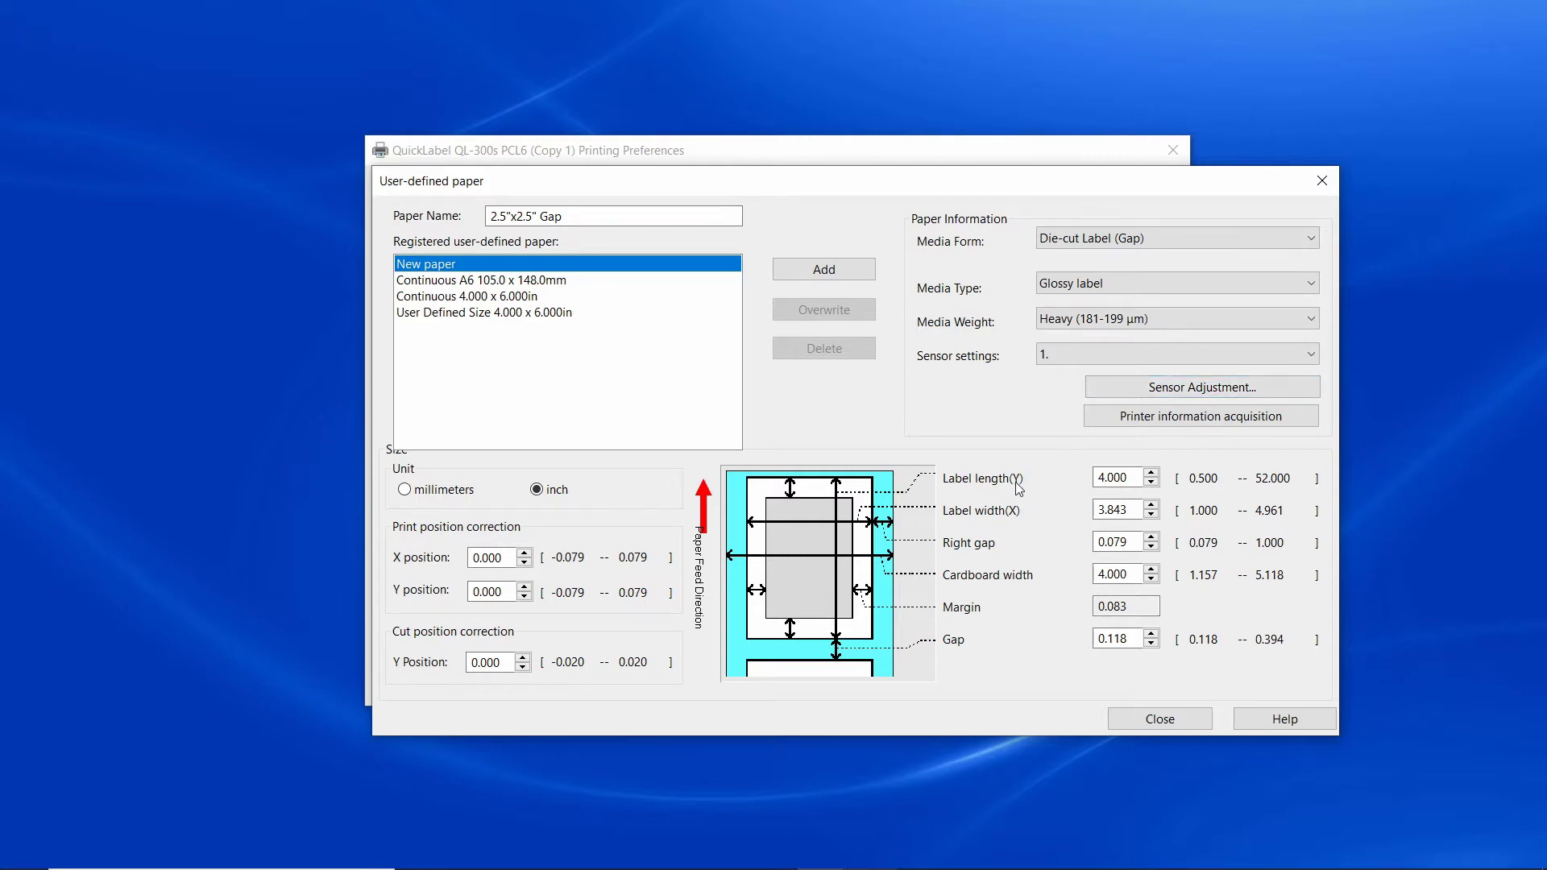
# Step: Change label length from 4.000 and label width from 3.843 to 2.500 in, keeping right gap 0.079
pyautogui.click(1124, 478)
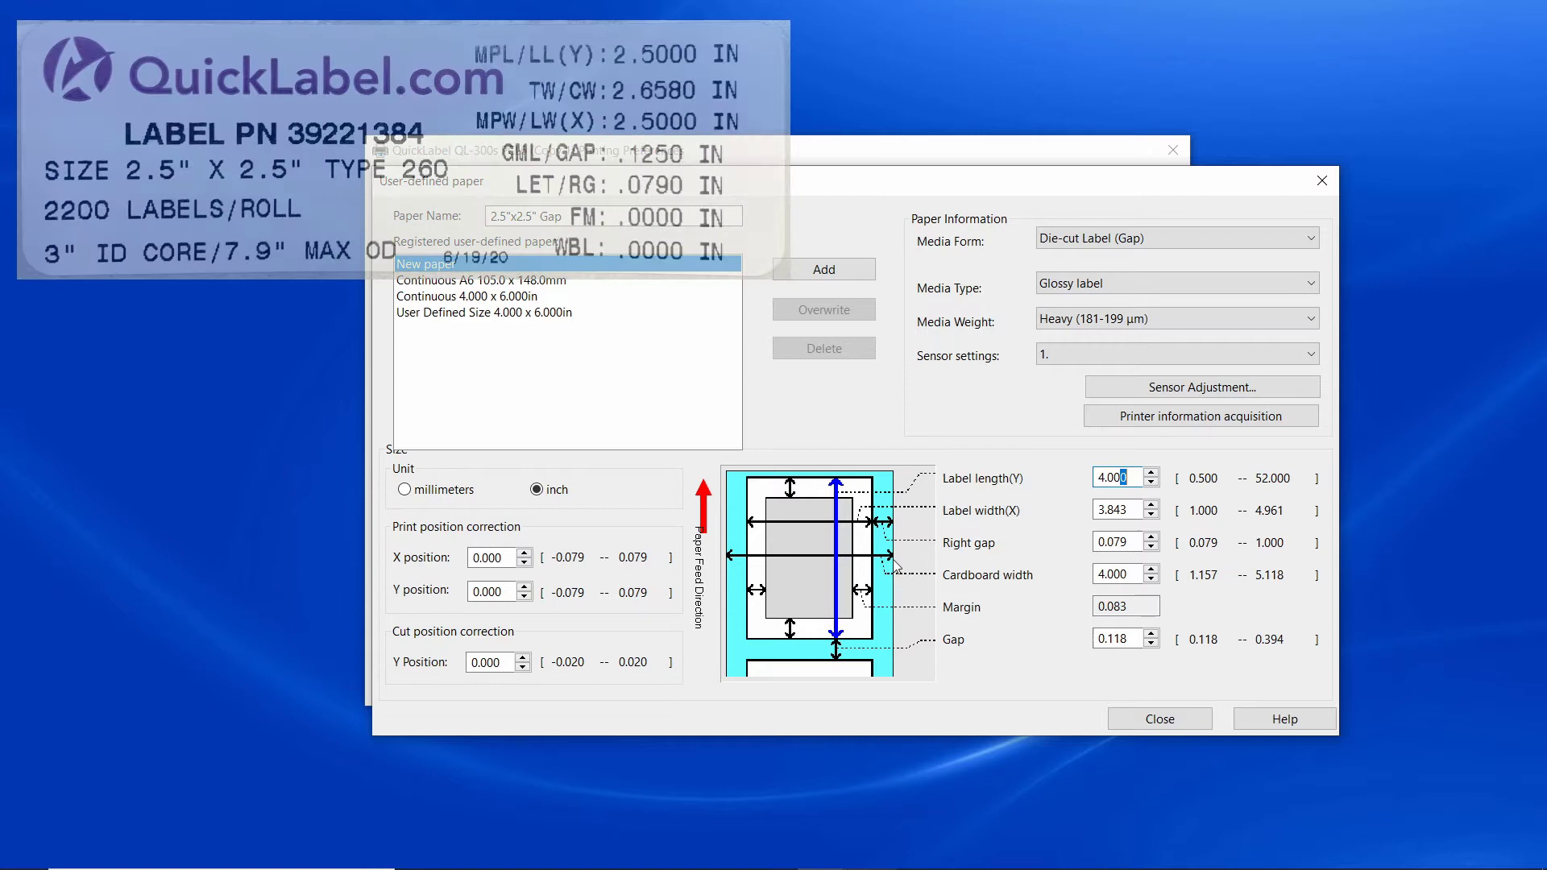
pyautogui.click(1129, 476)
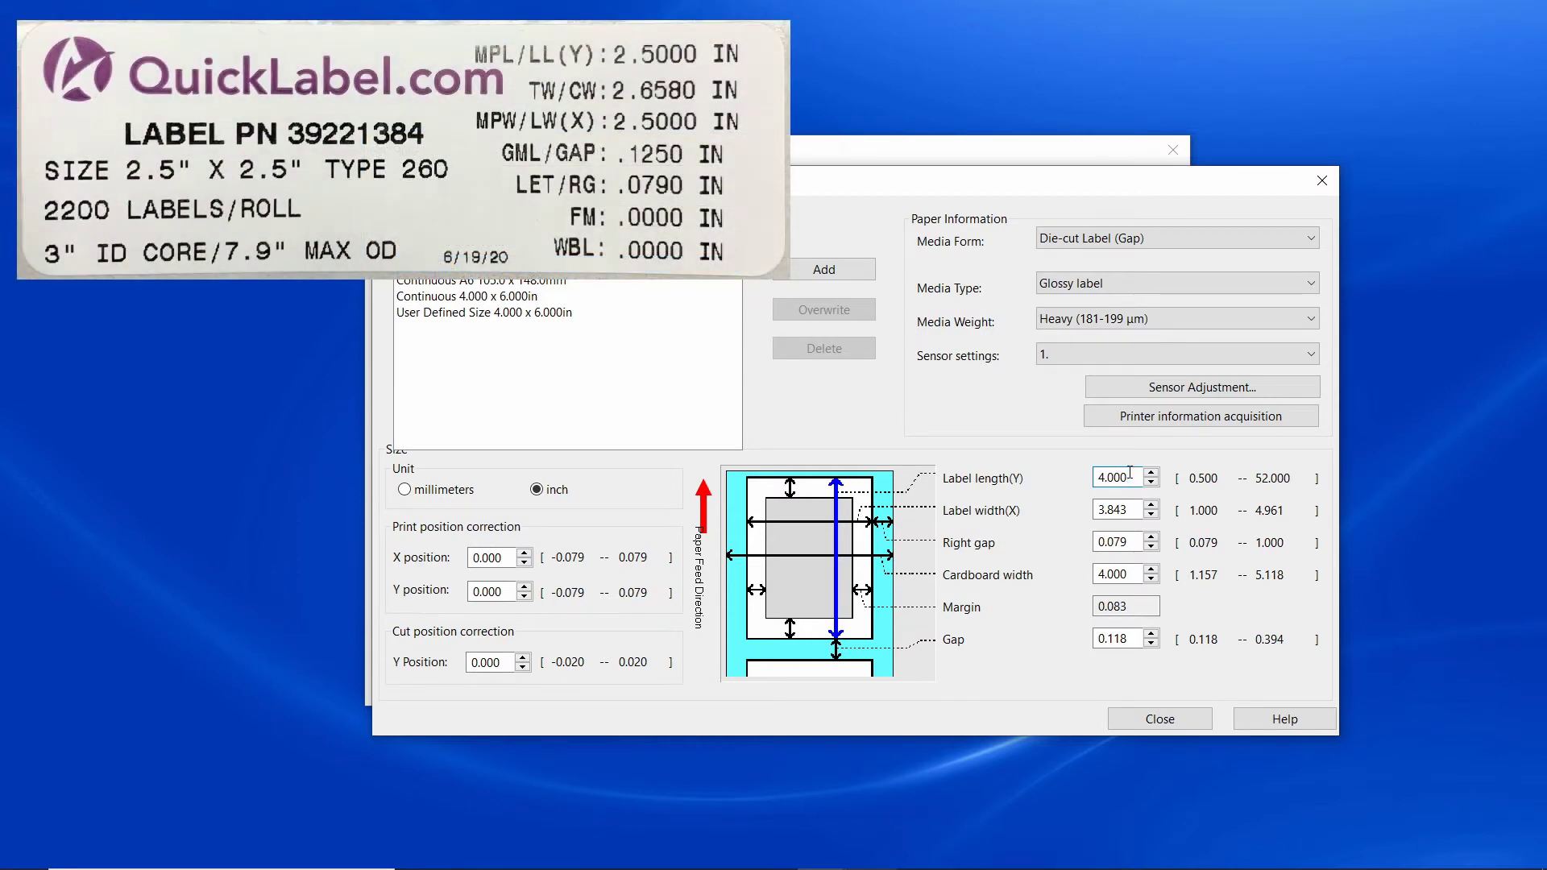
pyautogui.moveTo(1129, 475); pyautogui.dragTo(1075, 474)
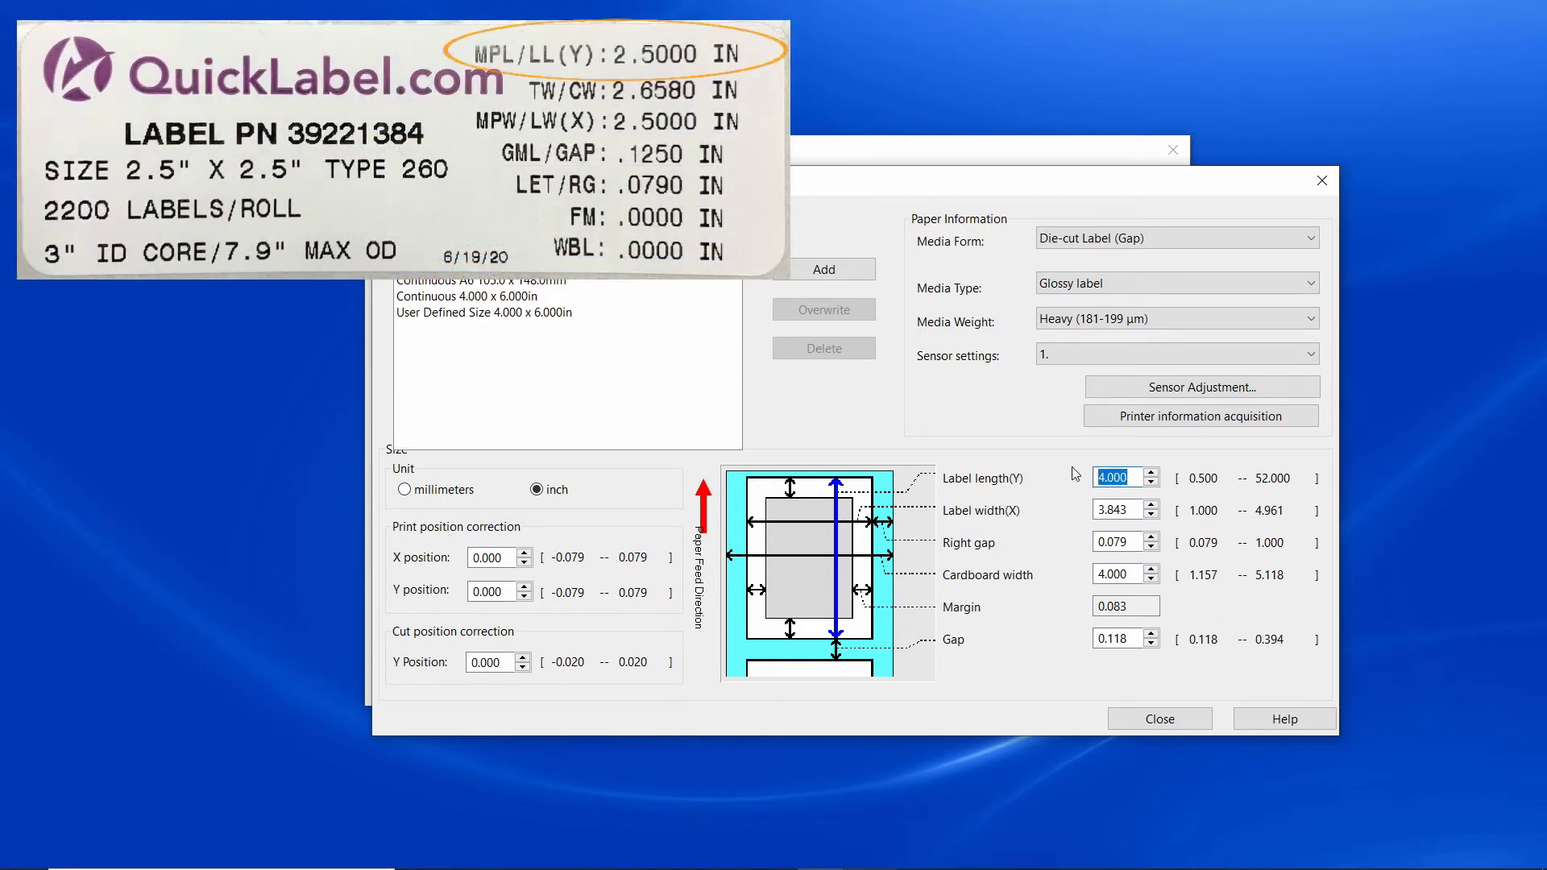
pyautogui.write('2')
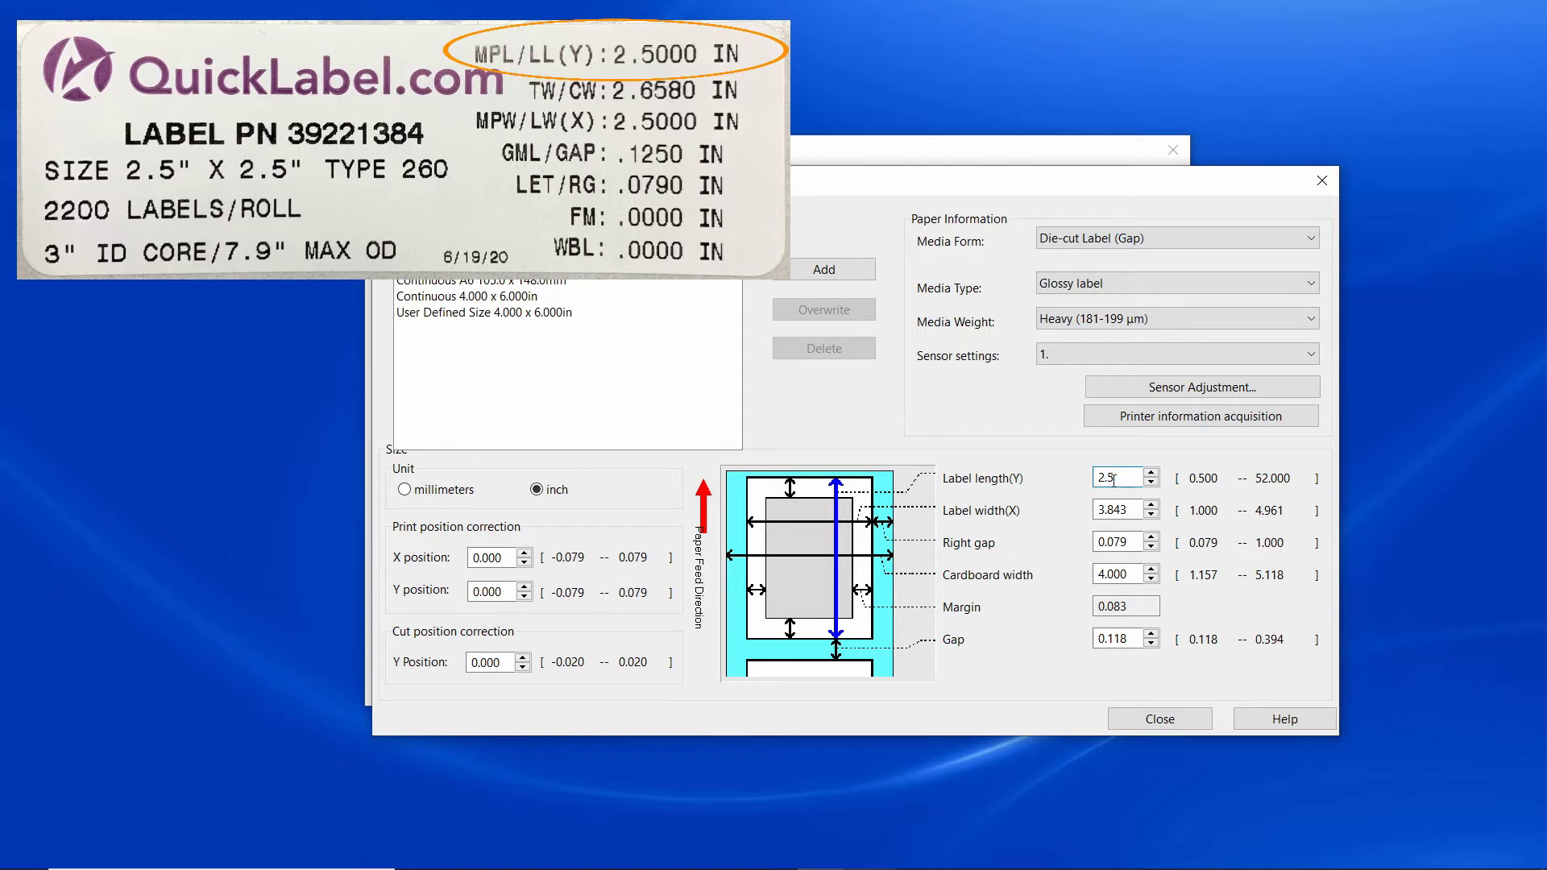
pyautogui.write('.5')
pyautogui.click(1128, 509)
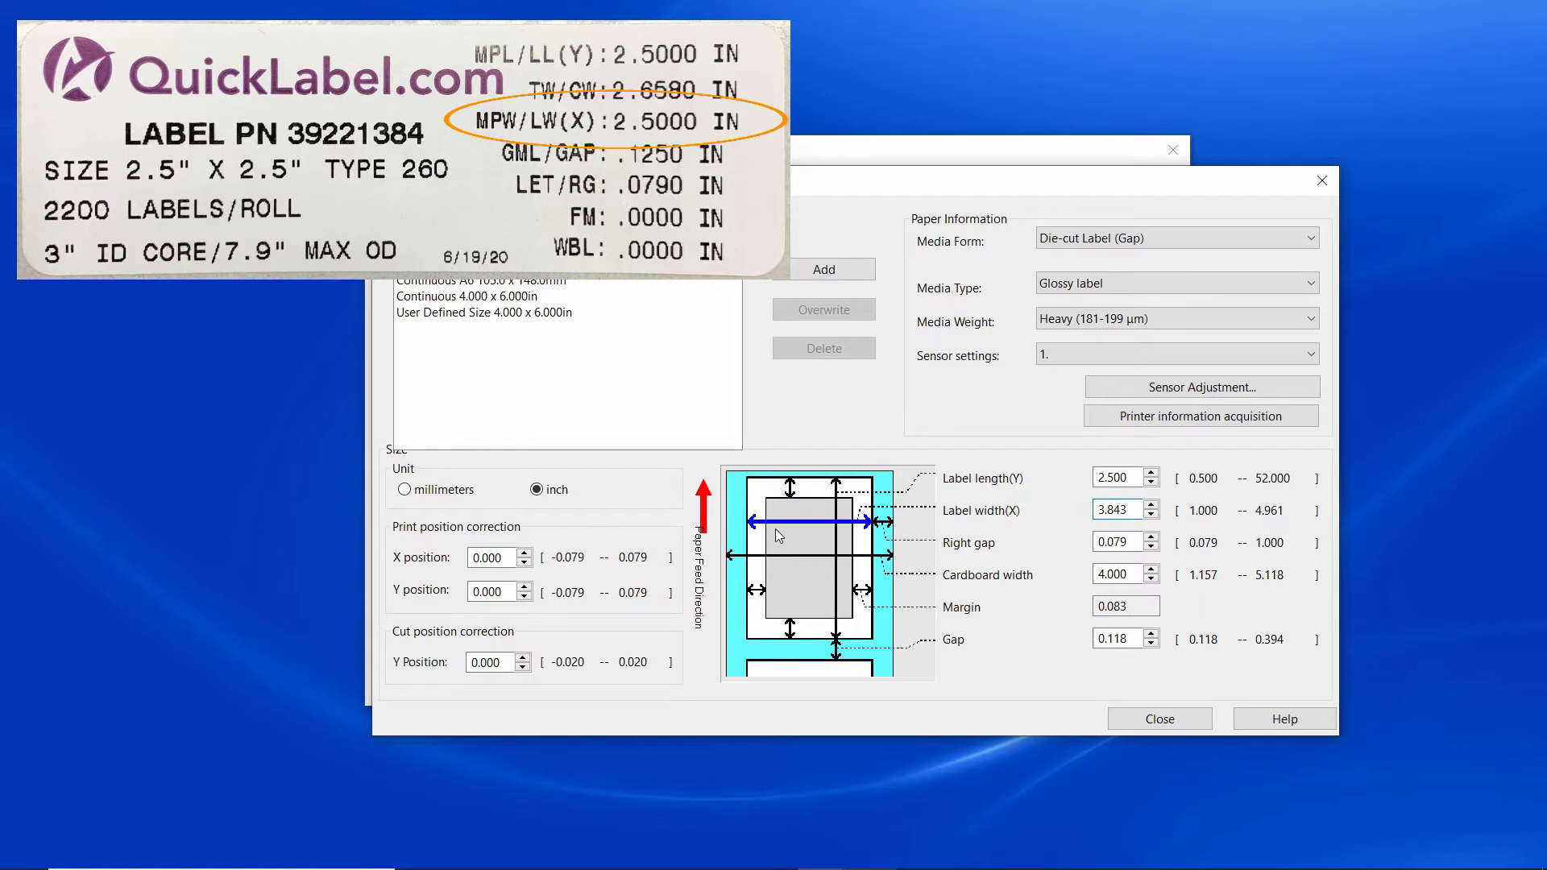
pyautogui.doubleClick(1116, 509)
pyautogui.write('2.5')
pyautogui.press('Tab')
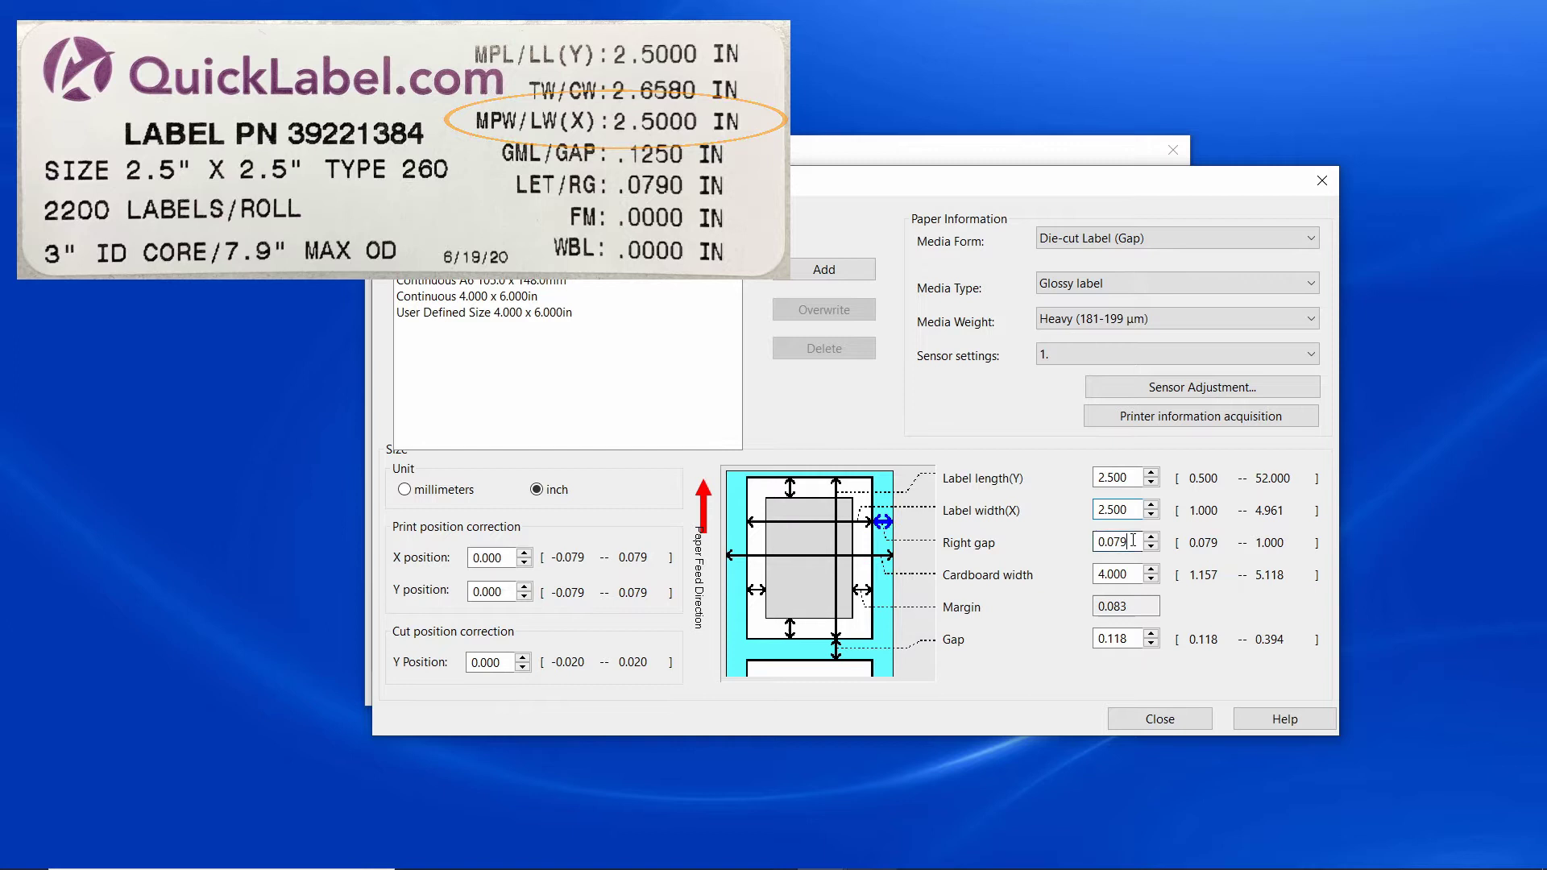
pyautogui.click(1128, 542)
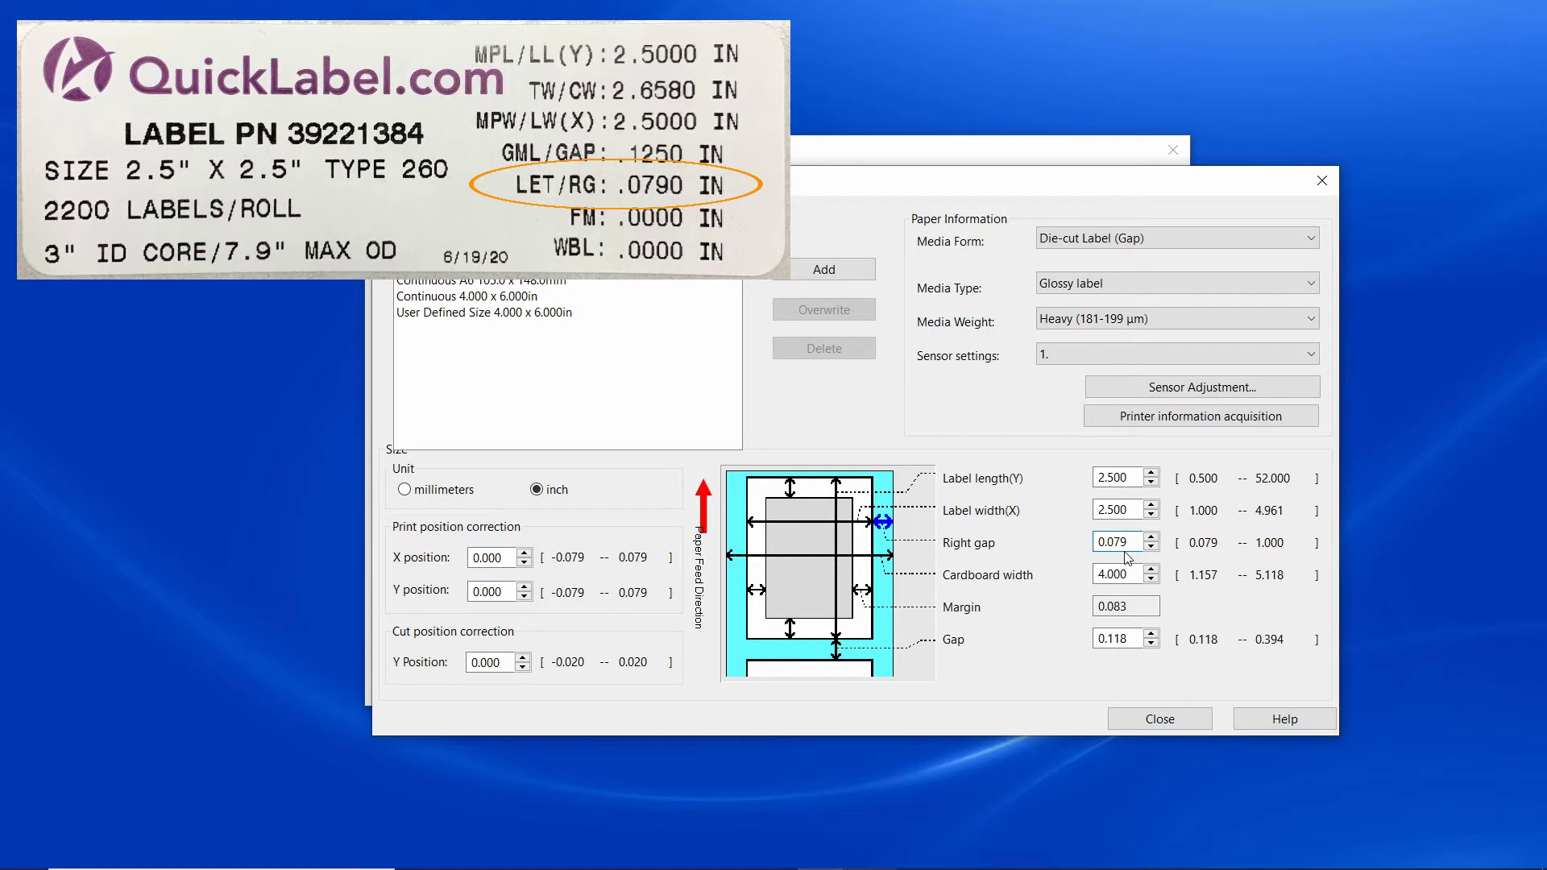
pyautogui.click(1125, 572)
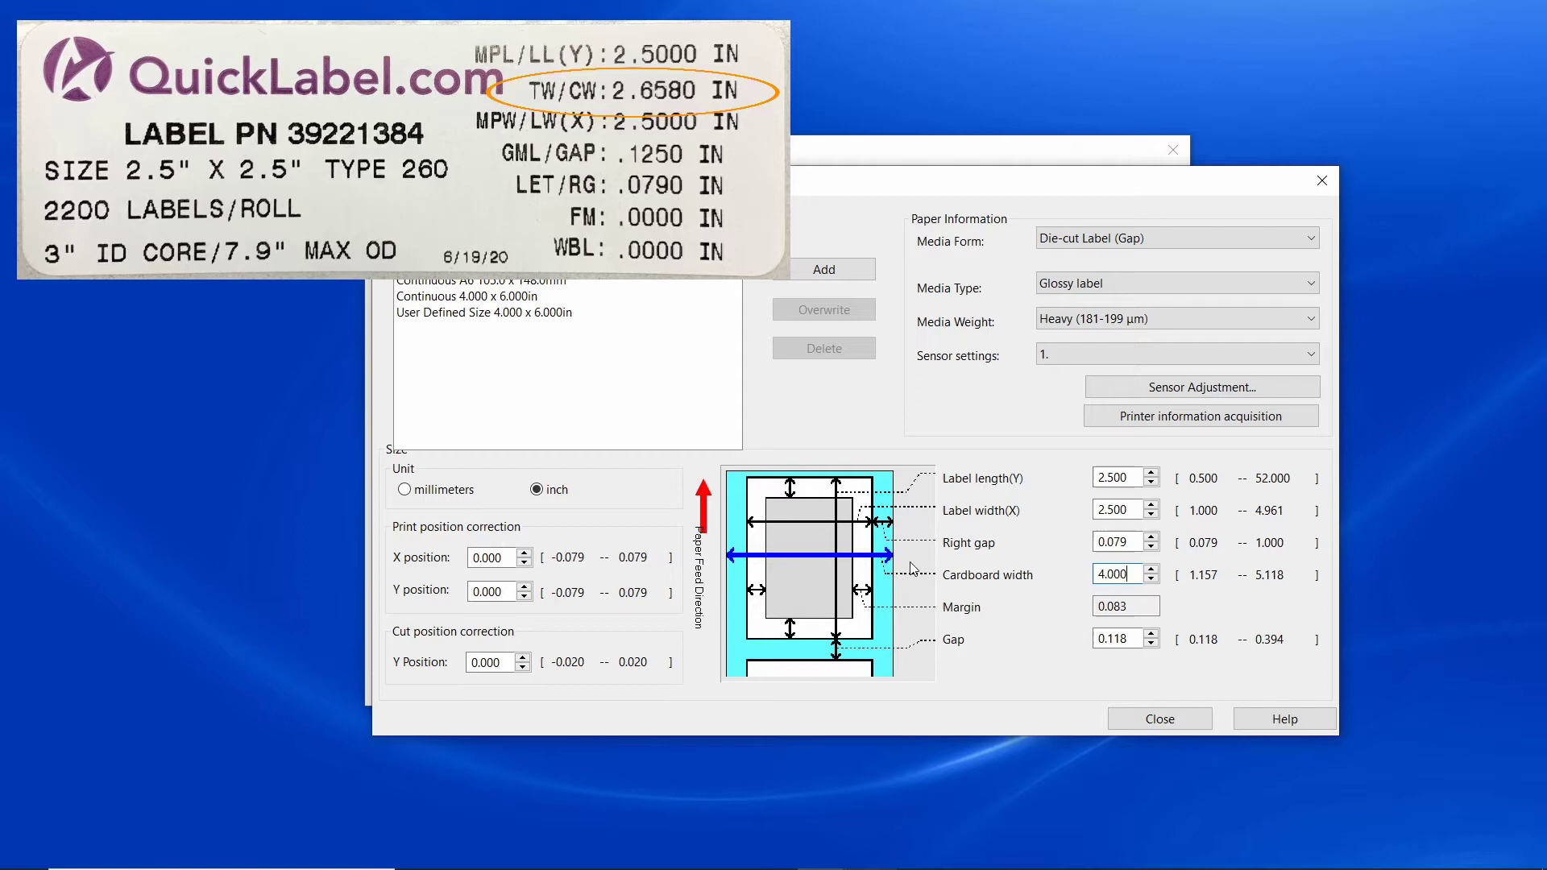
# Step: Enter 2.658 in for cardboard width and 0.125 in for gap, leaving margin at 0.083
pyautogui.moveTo(1129, 570); pyautogui.dragTo(1090, 571)
pyautogui.write('2.658')
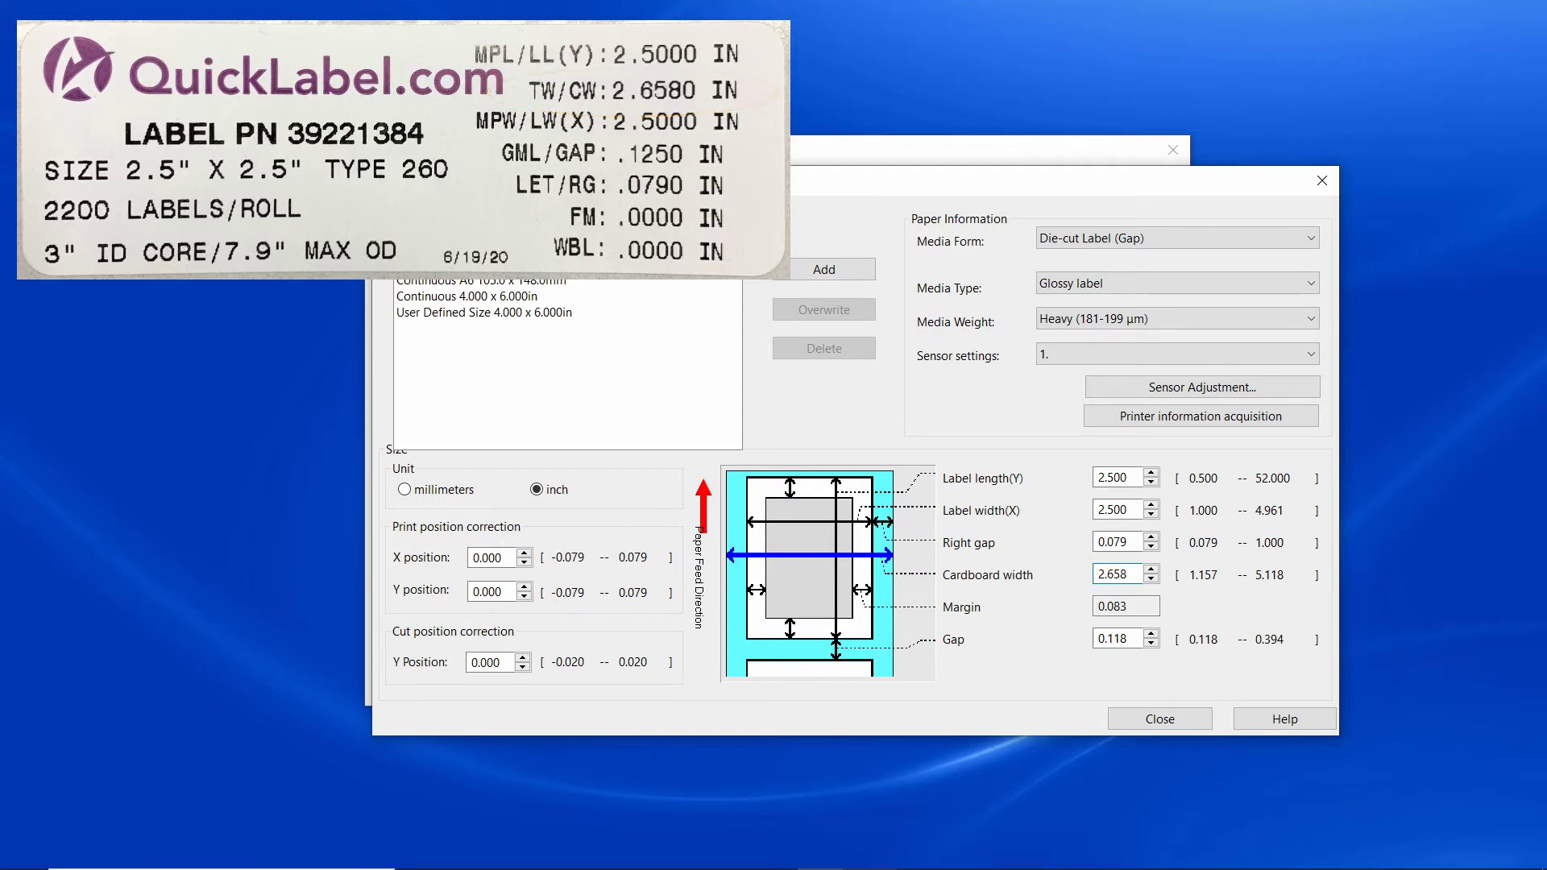
pyautogui.press('Tab')
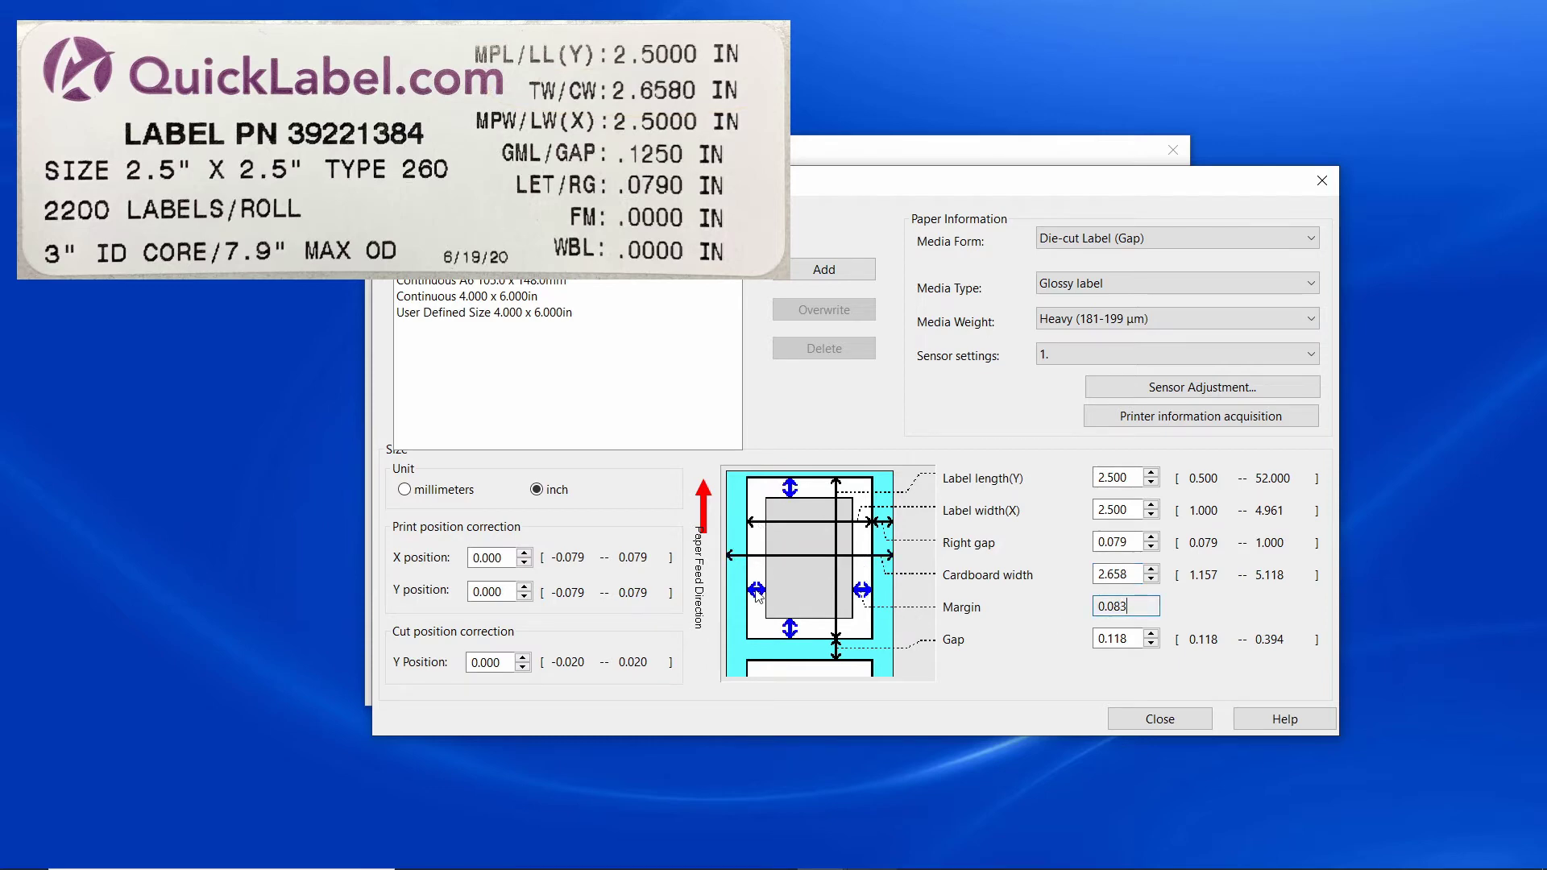
pyautogui.click(1116, 633)
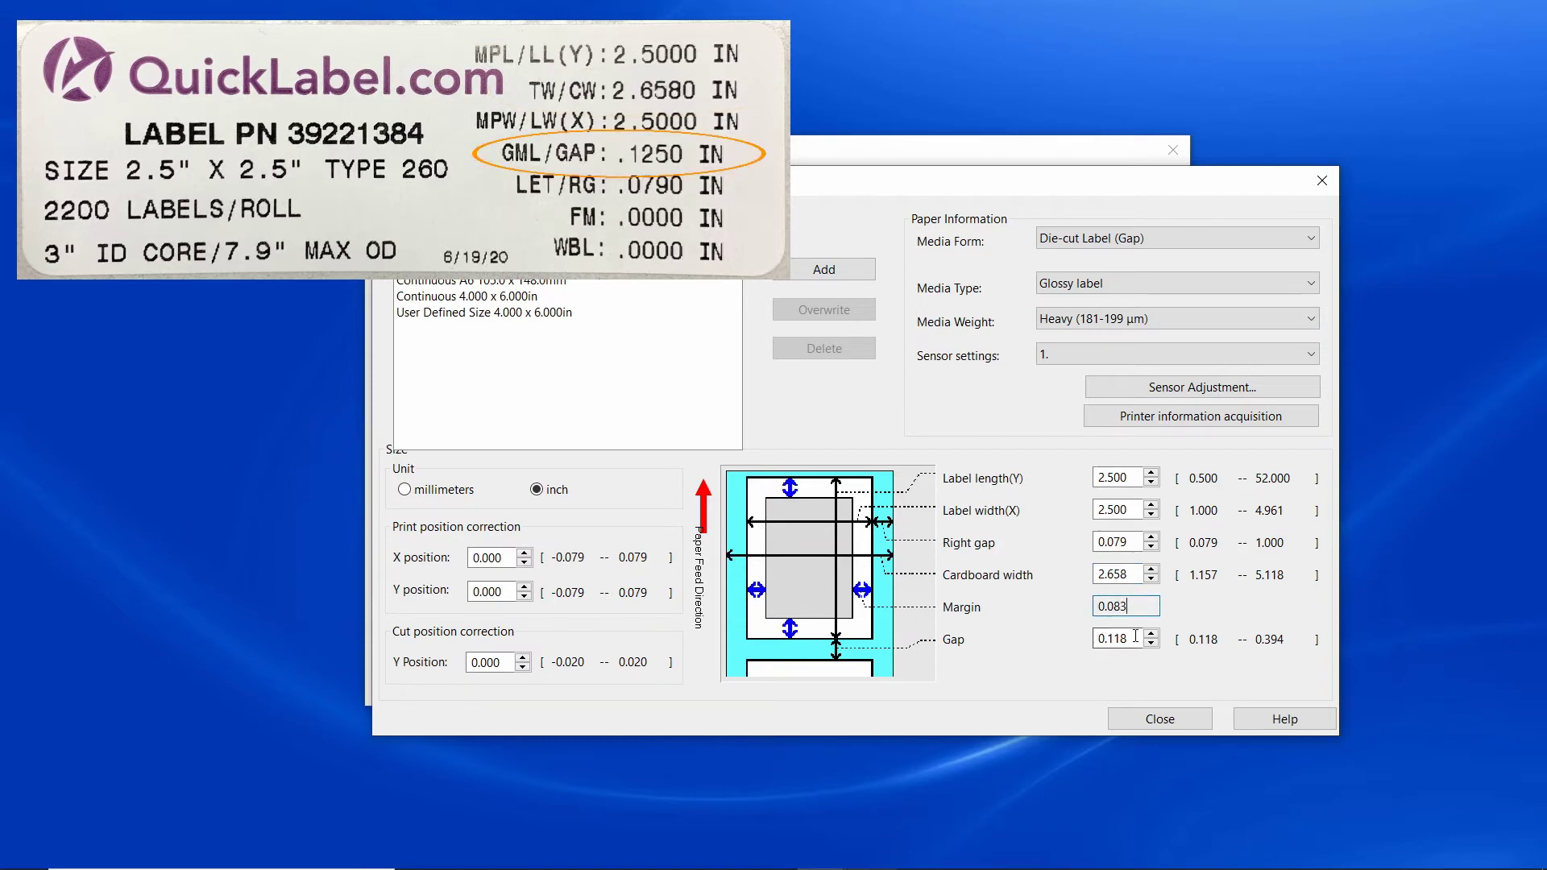
pyautogui.moveTo(1129, 639); pyautogui.dragTo(1071, 637)
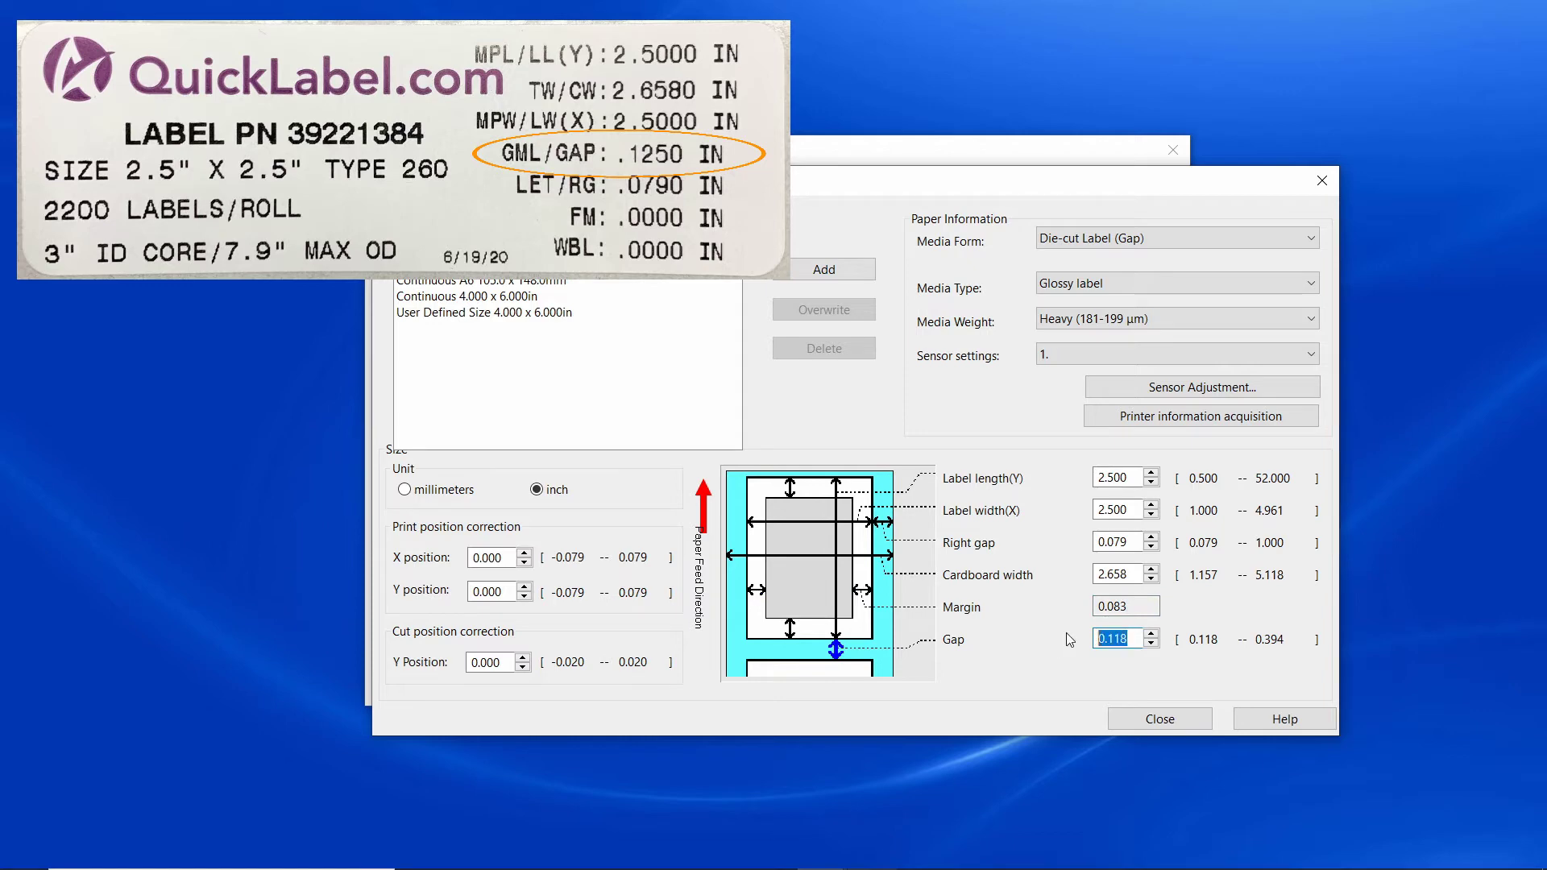
pyautogui.write('0.125')
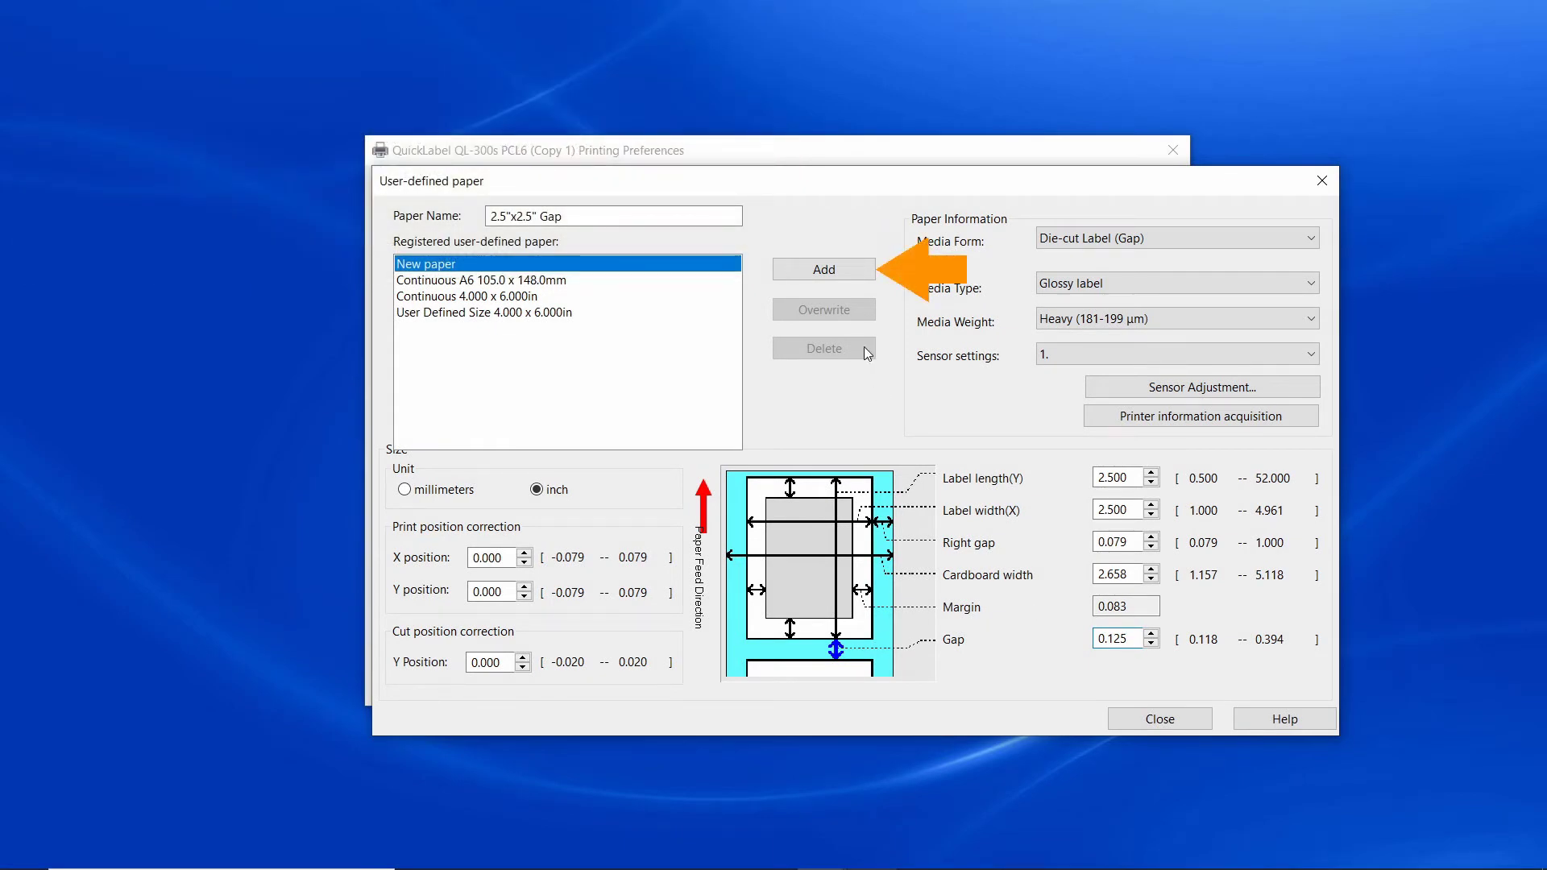
# Step: Register the 2.5"x2.5" Gap paper, accept the short-label warning, and close the paper dialog
pyautogui.click(825, 269)
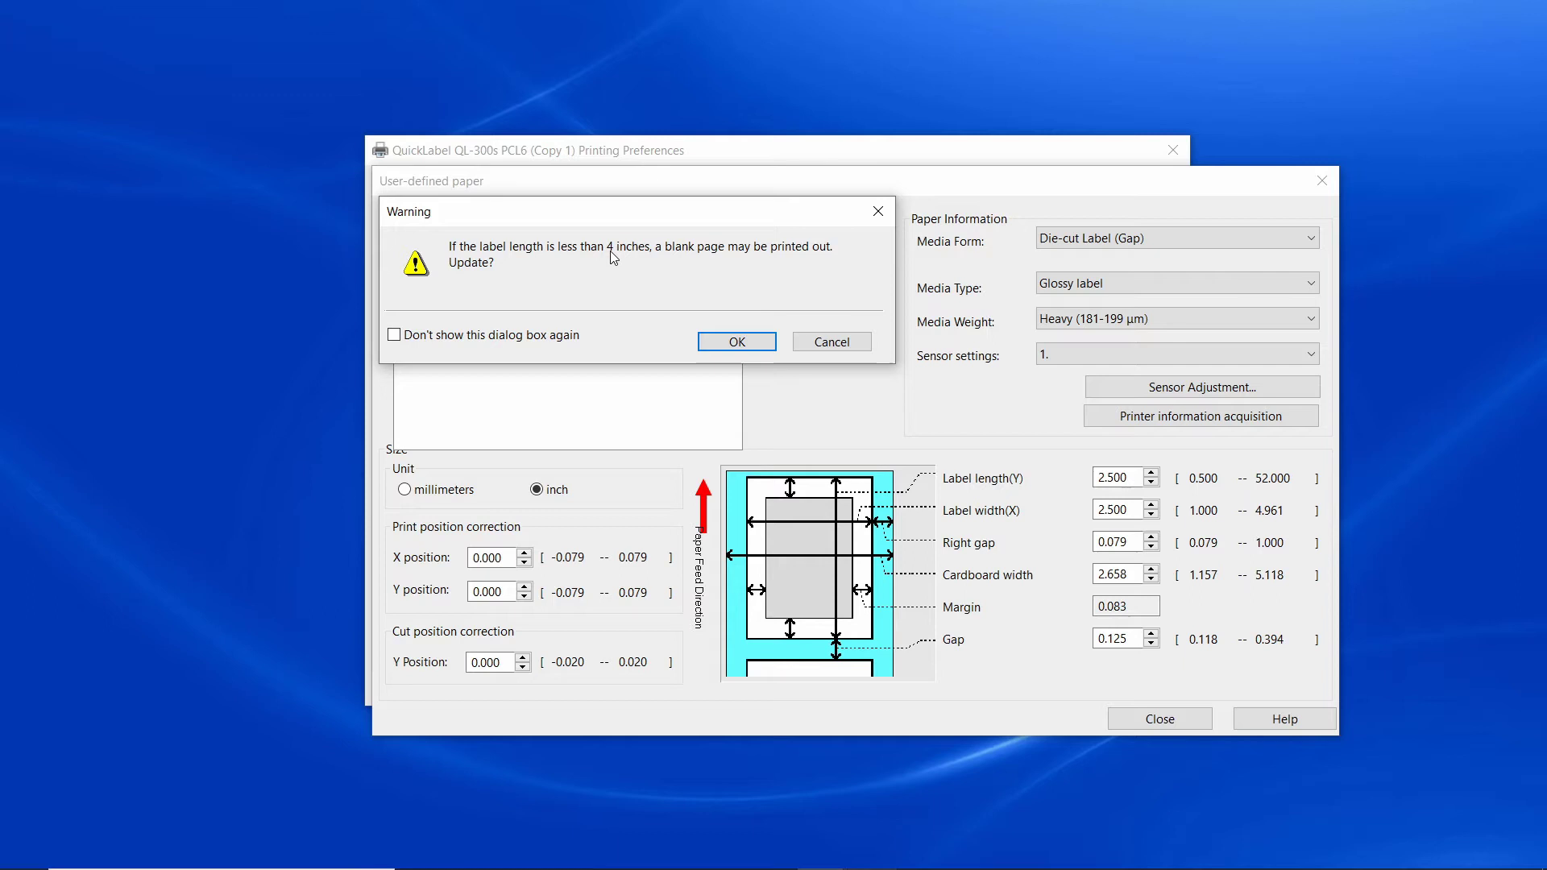
pyautogui.click(737, 342)
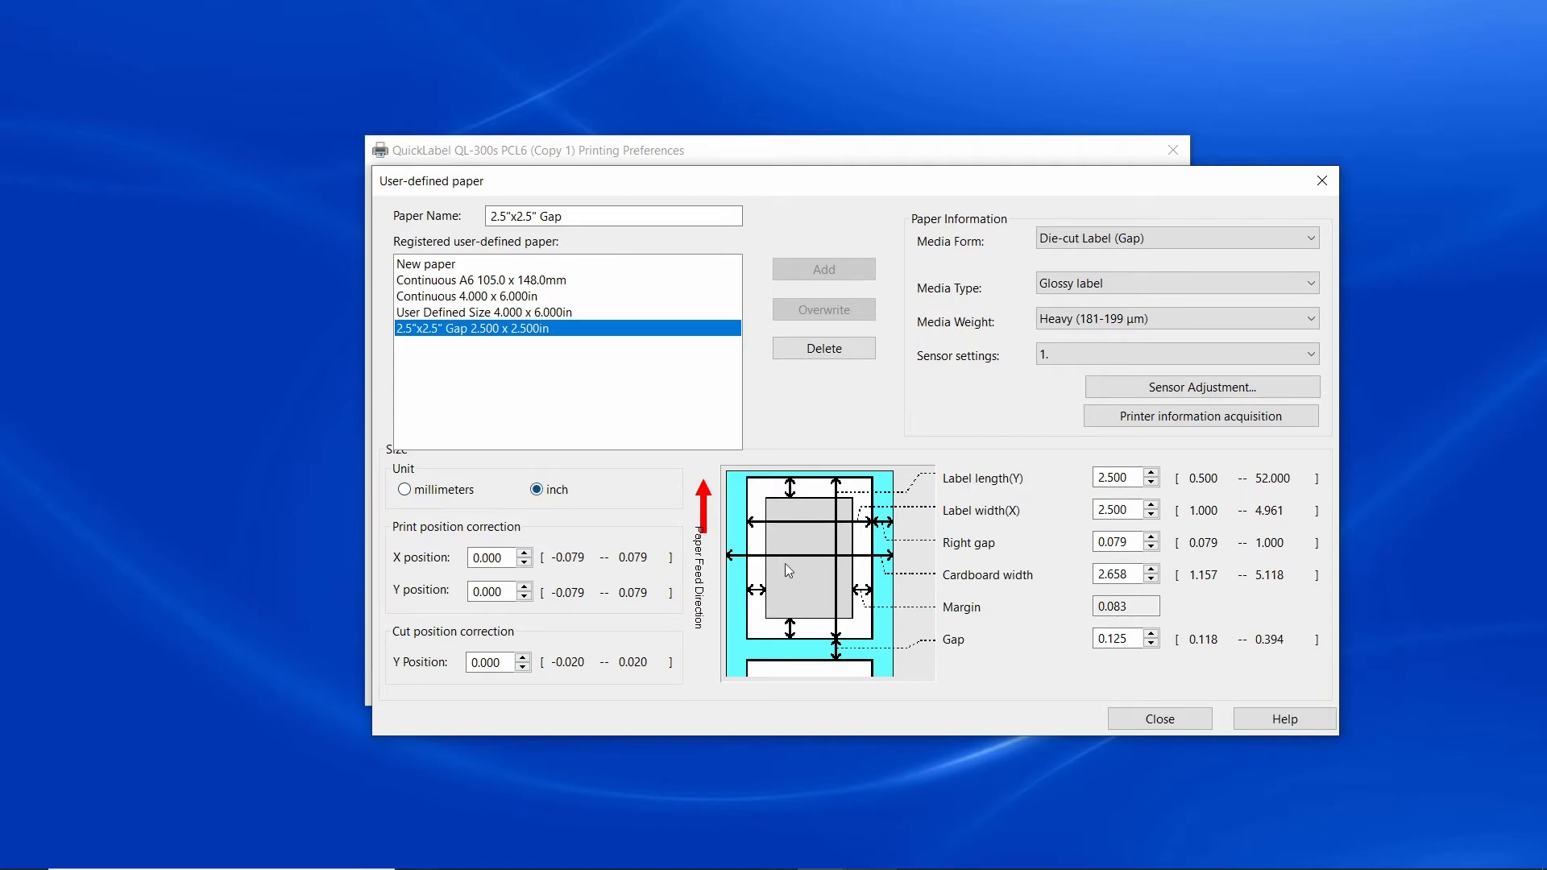
pyautogui.click(1152, 720)
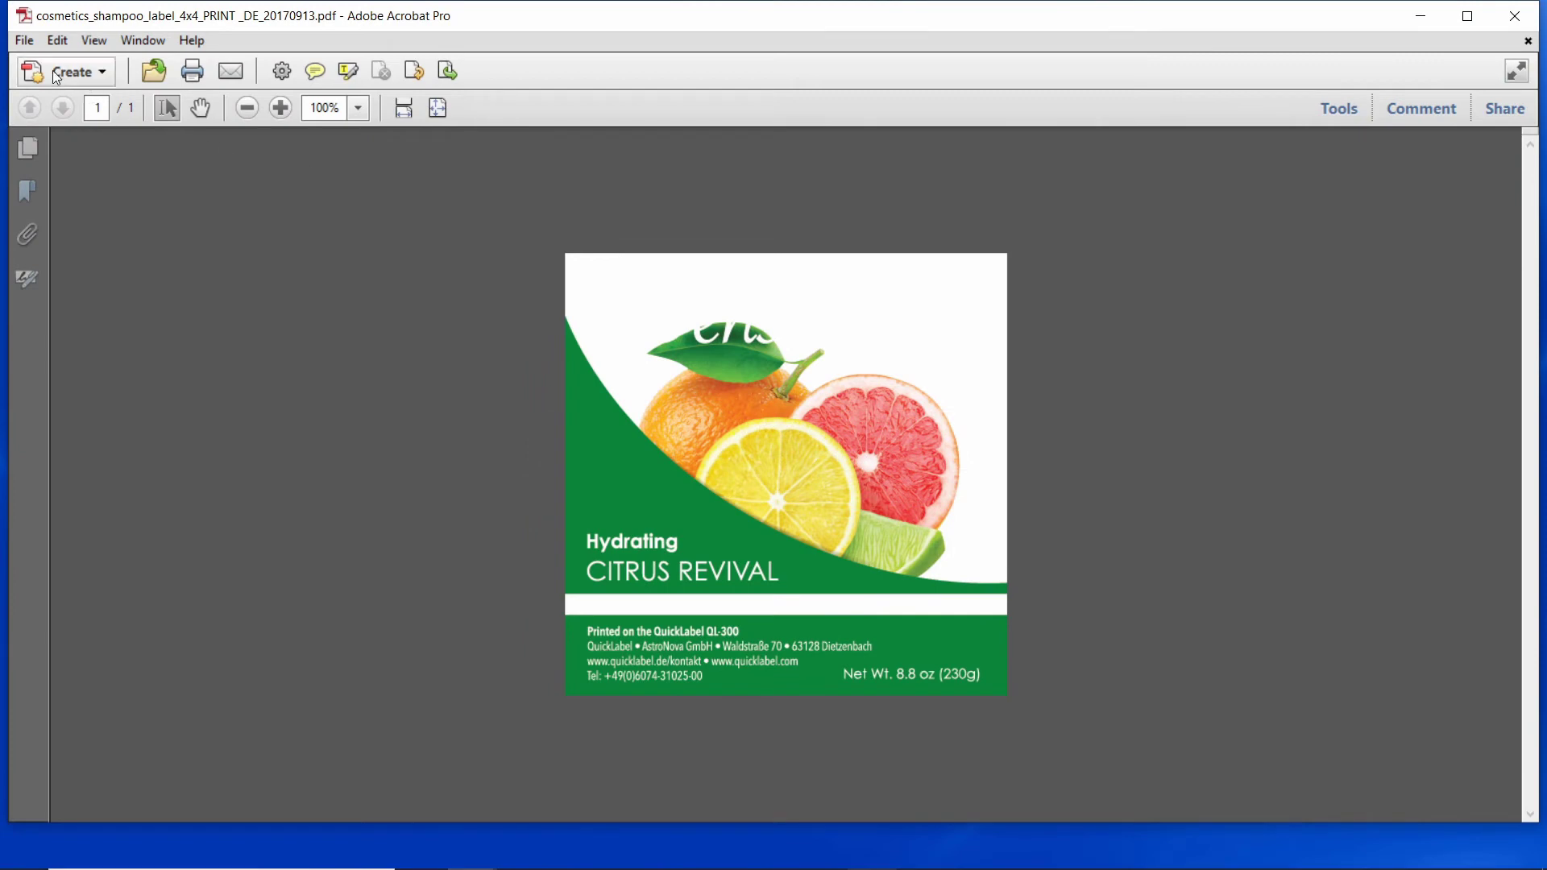
# Step: In Acrobat's print dialog, set the QL-300 paper size to 2.5"x2.5" Gap
pyautogui.click(29, 48)
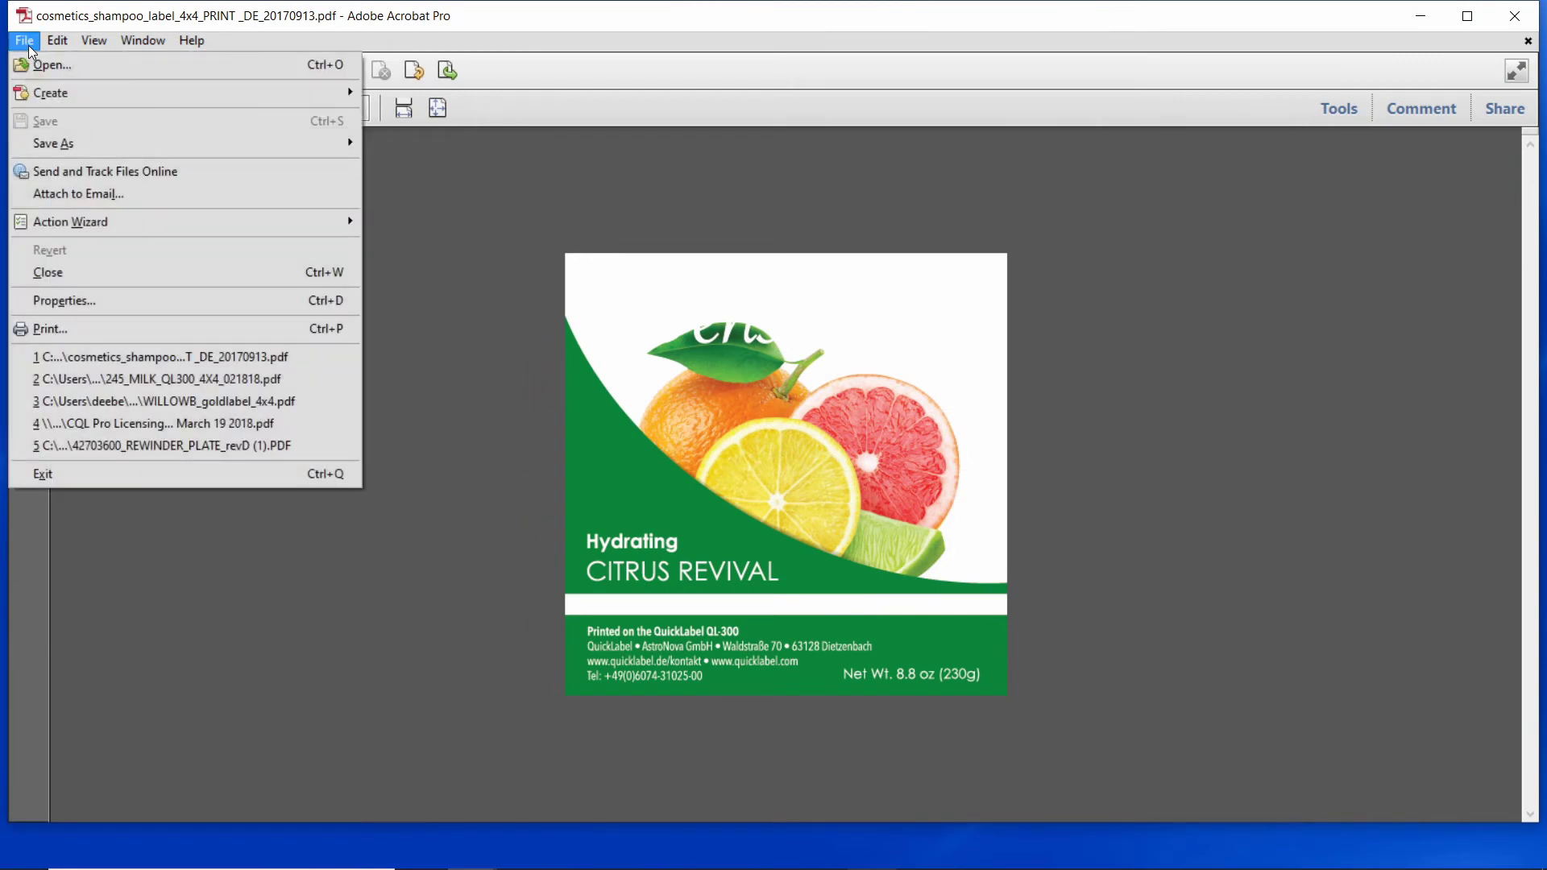
pyautogui.click(50, 329)
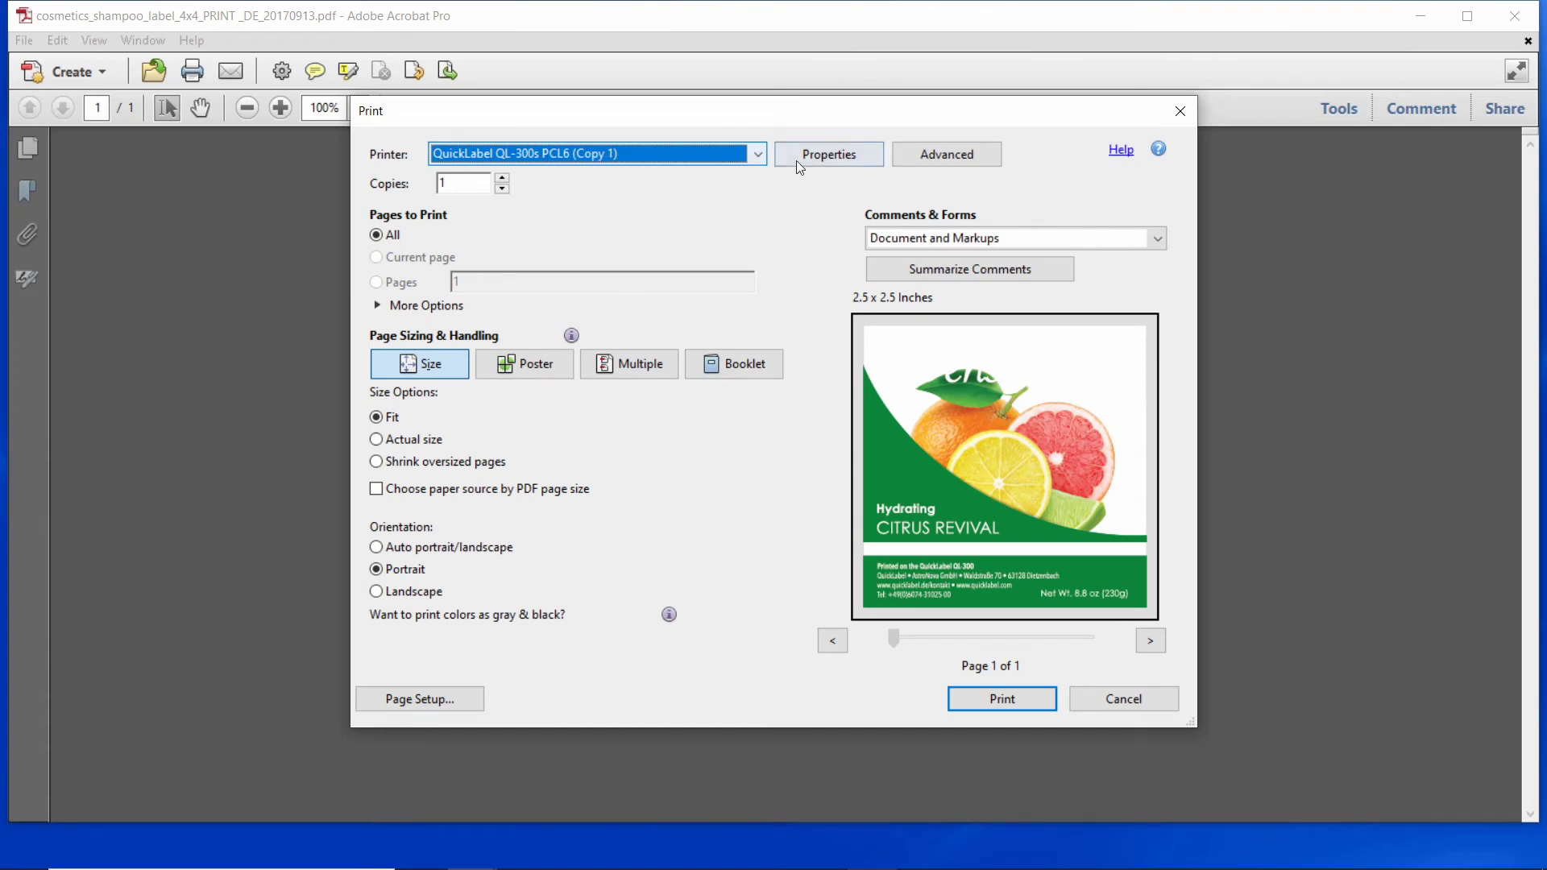
pyautogui.click(820, 158)
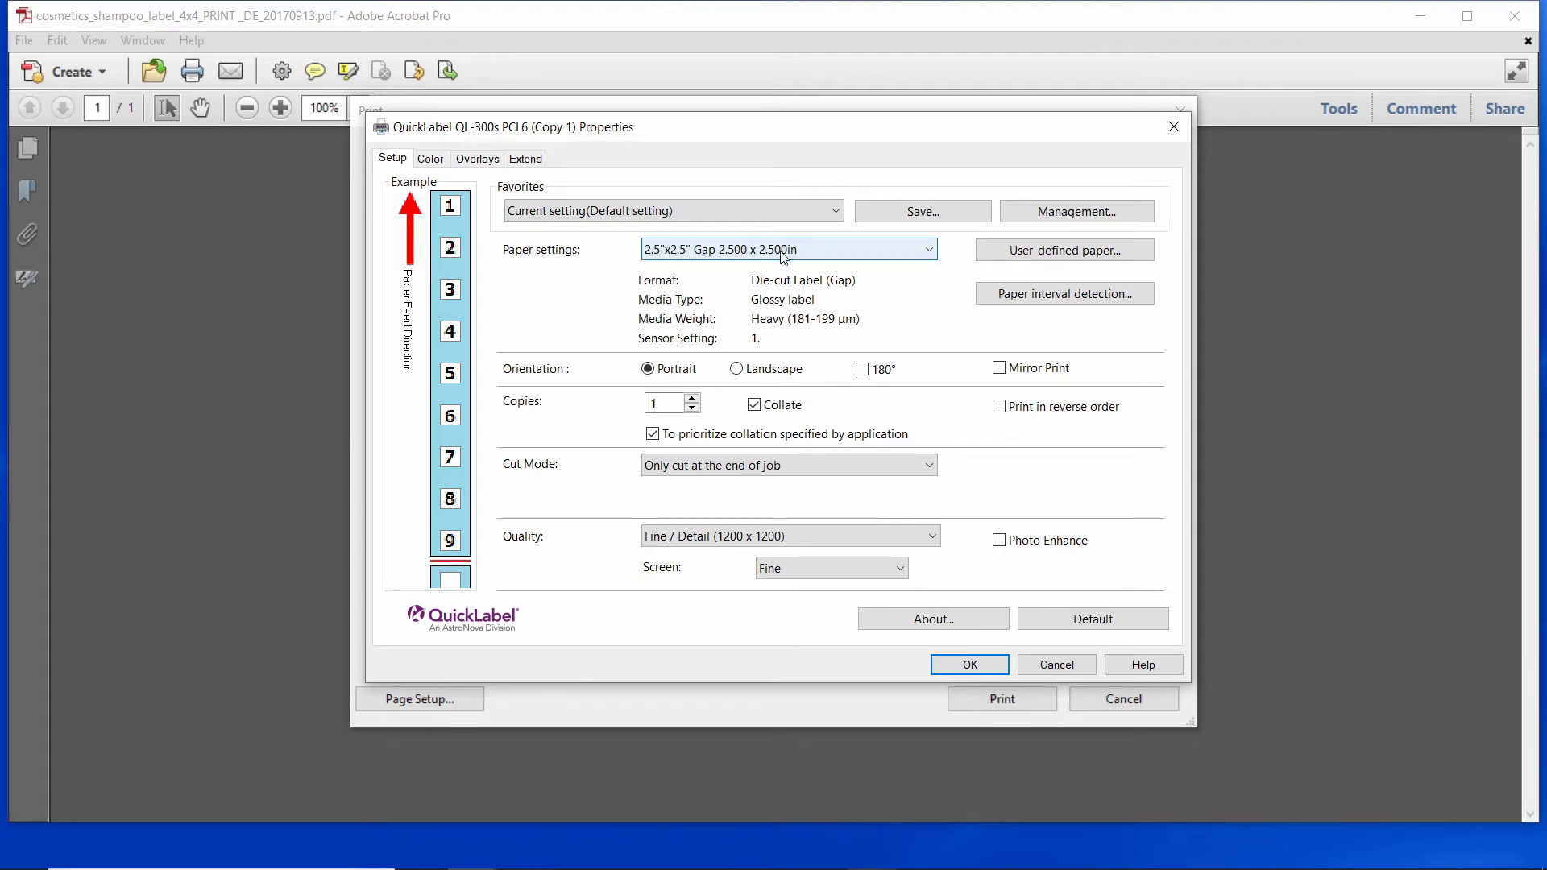
pyautogui.click(870, 257)
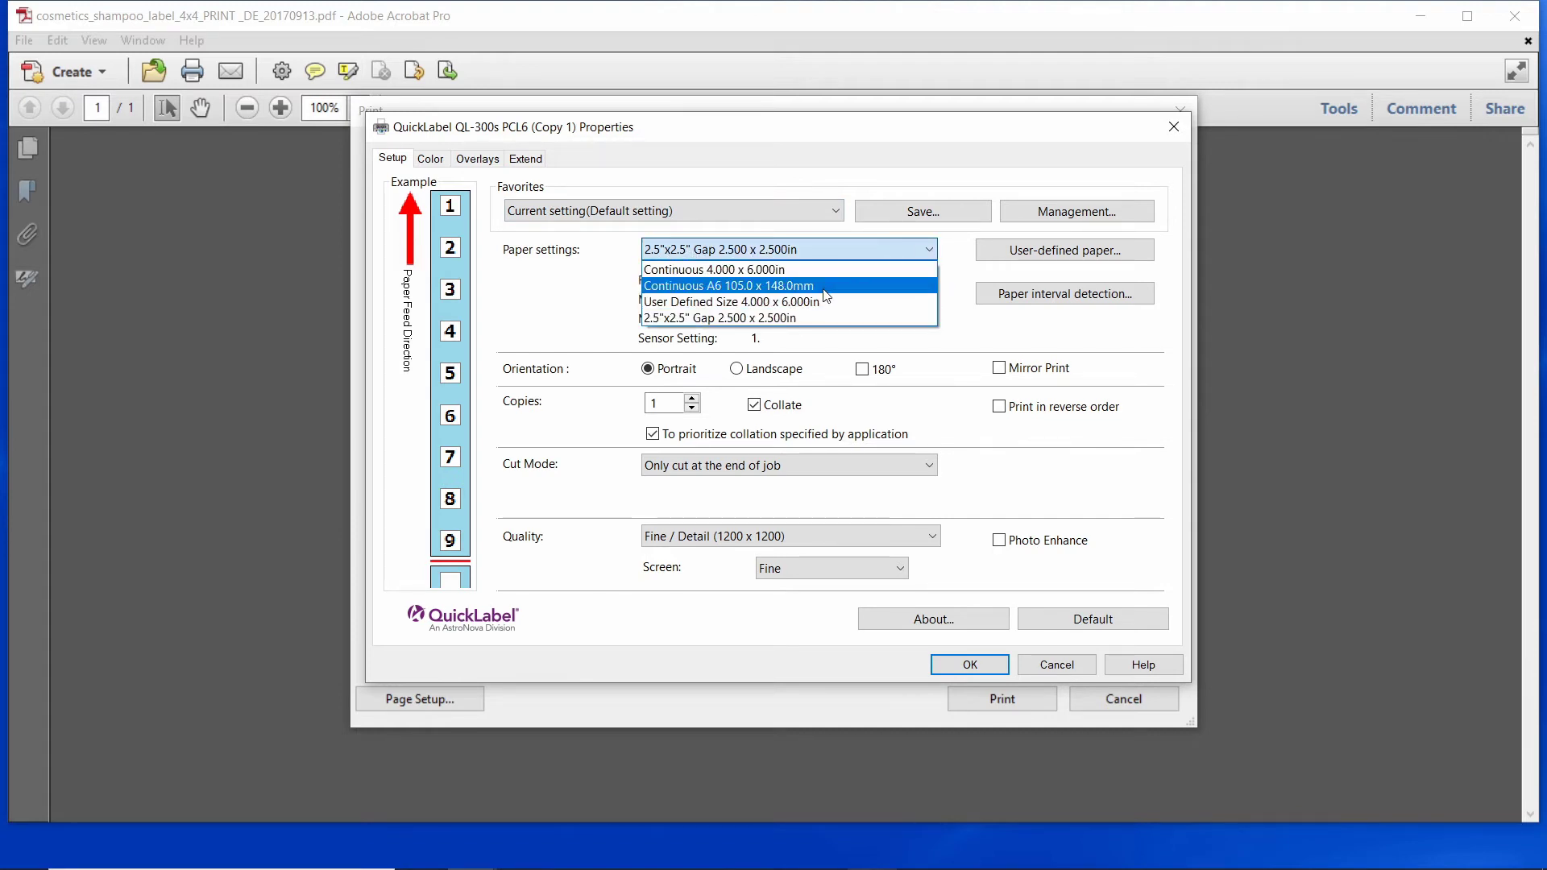
pyautogui.click(826, 320)
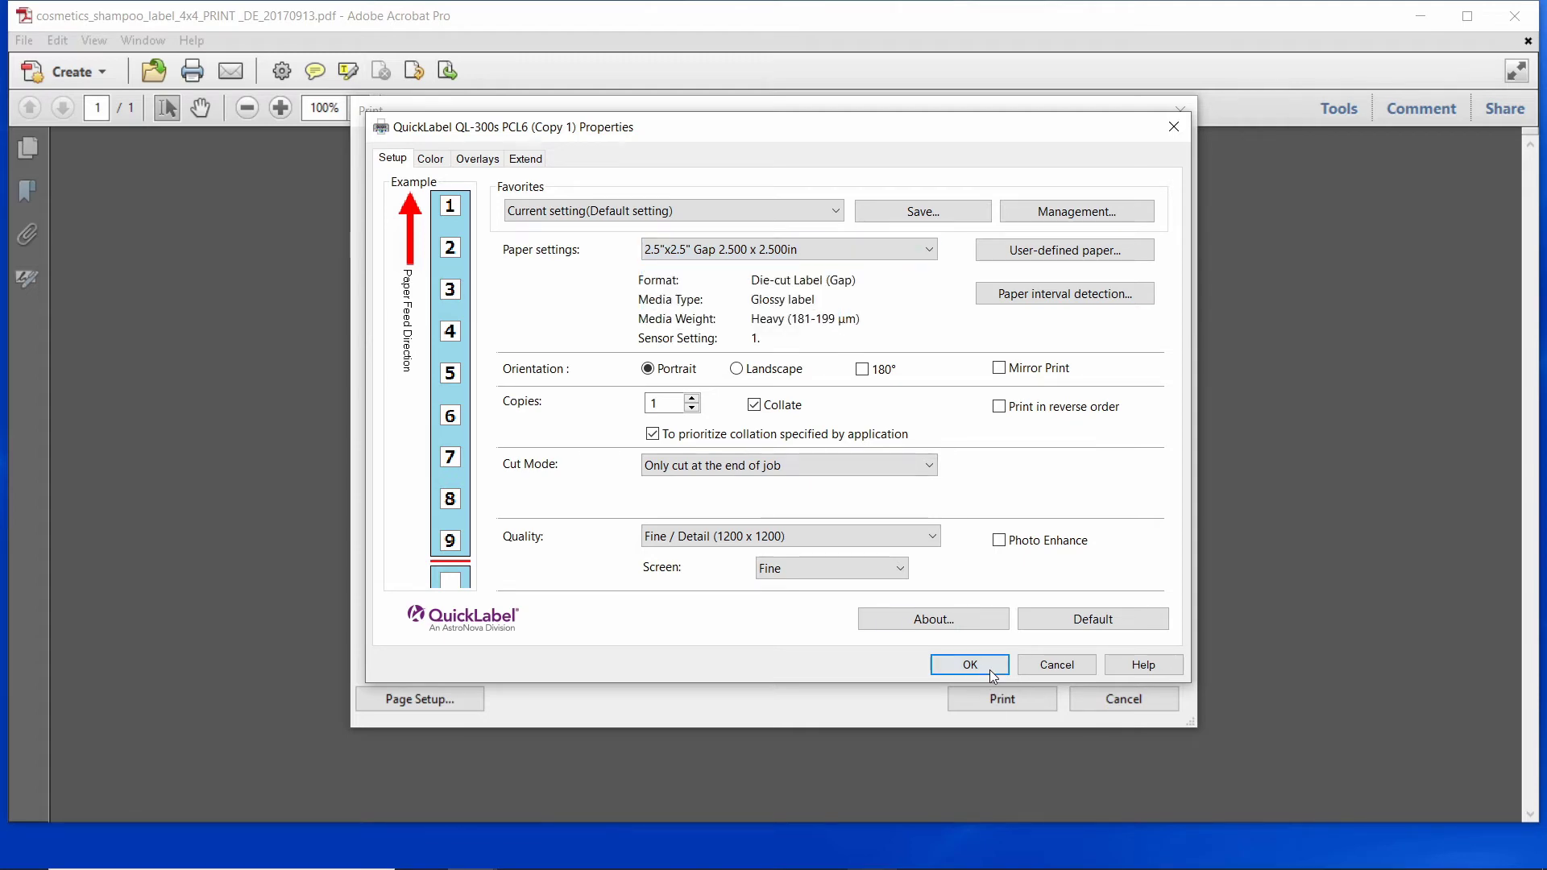
pyautogui.click(970, 665)
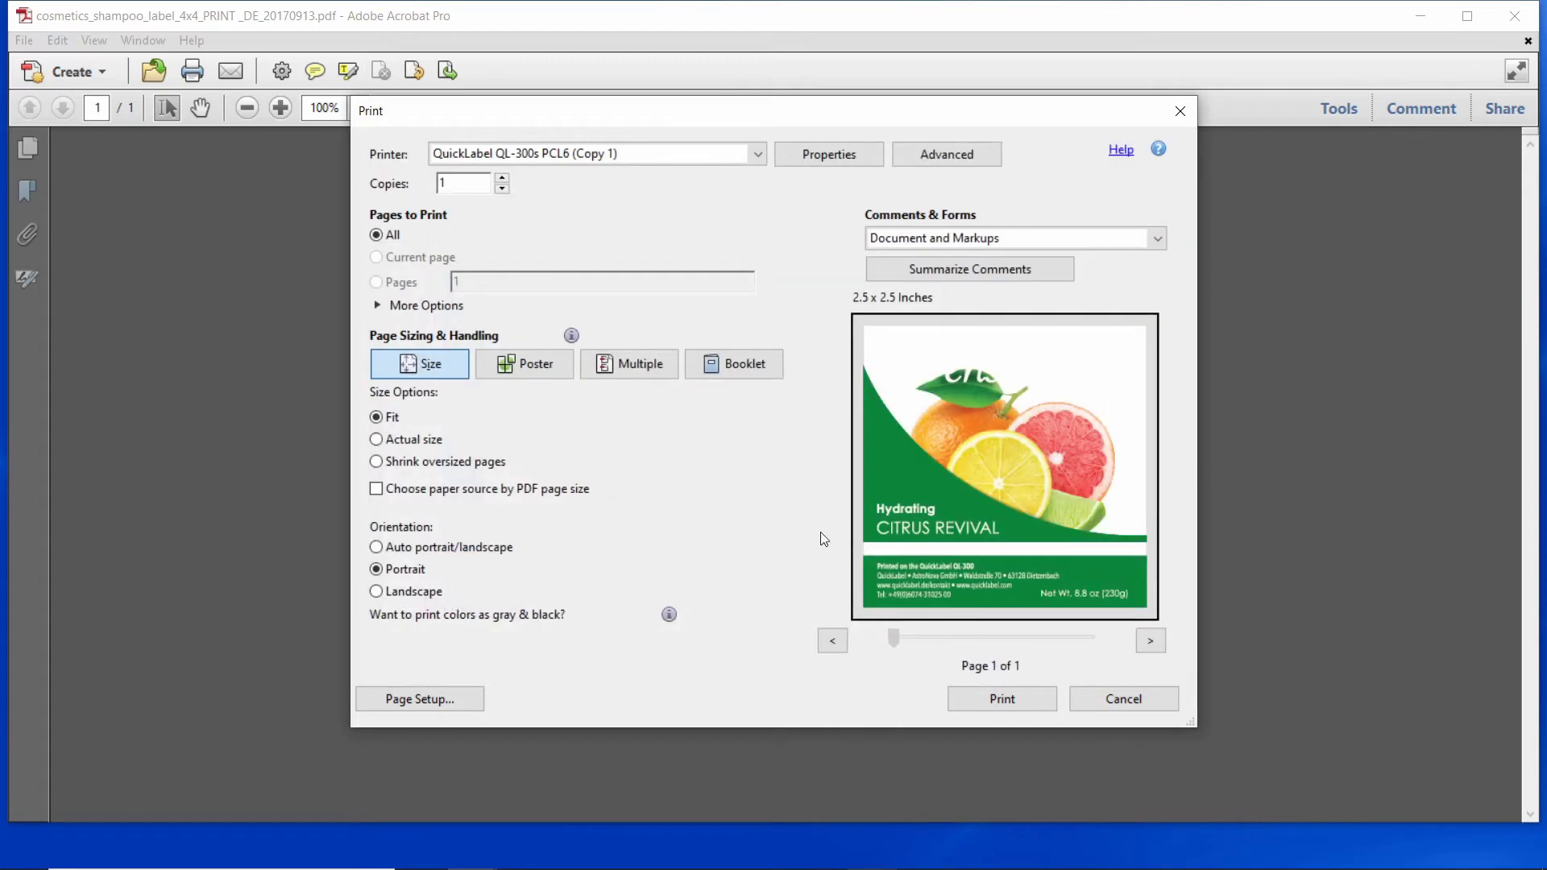
# Step: Print twelve uncollated copies of the citrus shampoo label
pyautogui.click(502, 179)
pyautogui.click(502, 179)
pyautogui.click(502, 179)
pyautogui.click(502, 179)
pyautogui.click(521, 185)
pyautogui.click(987, 698)
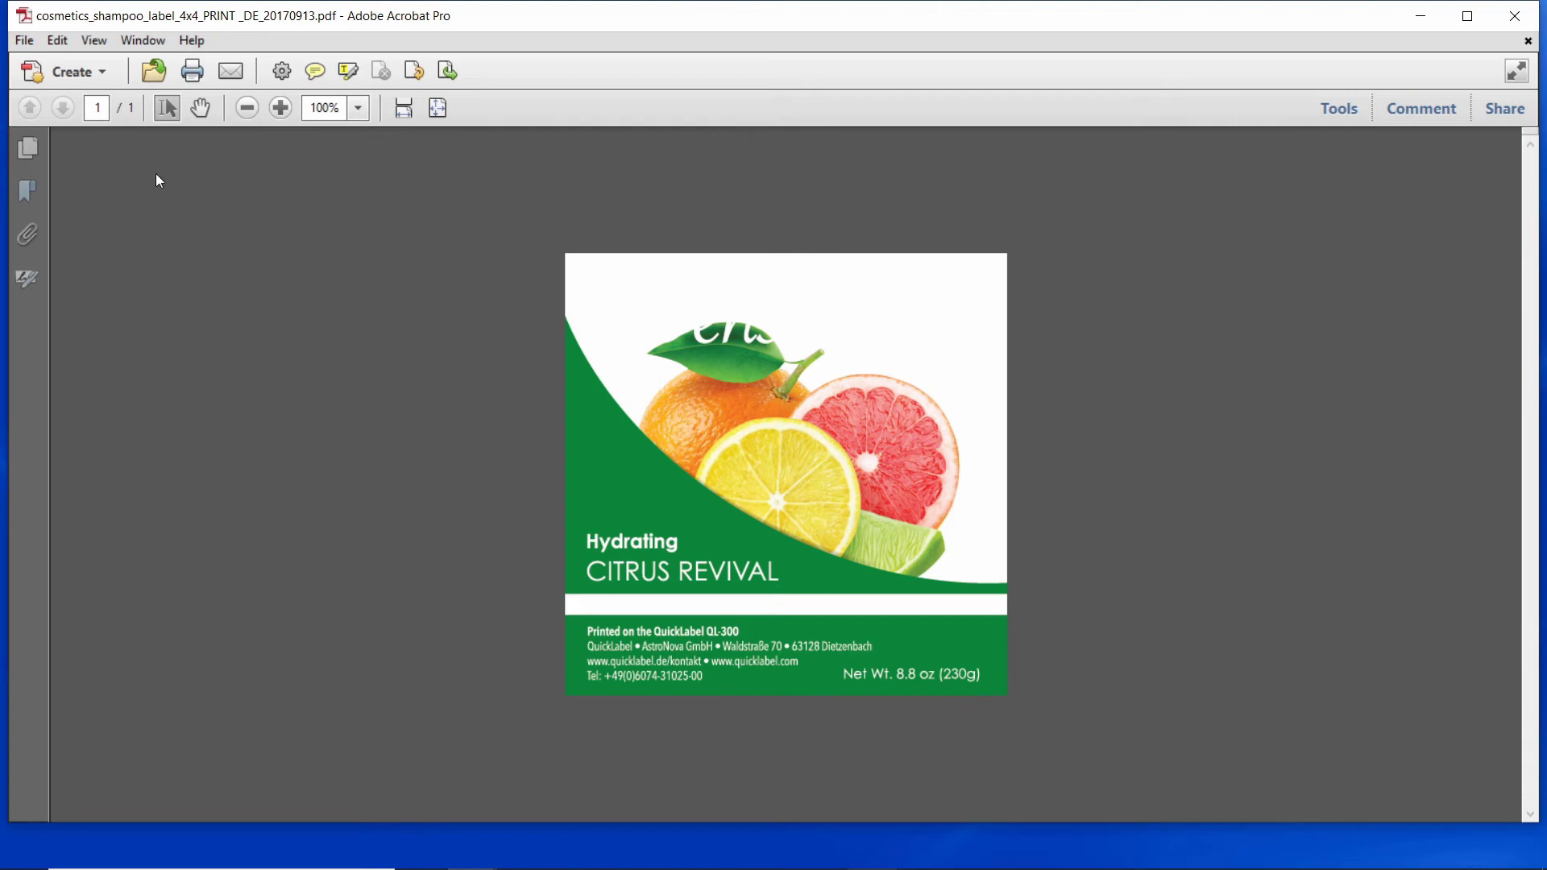
# Step: Reopen the QL-300 User-defined paper dialog through Acrobat's print dialog and printer Properties
pyautogui.click(24, 40)
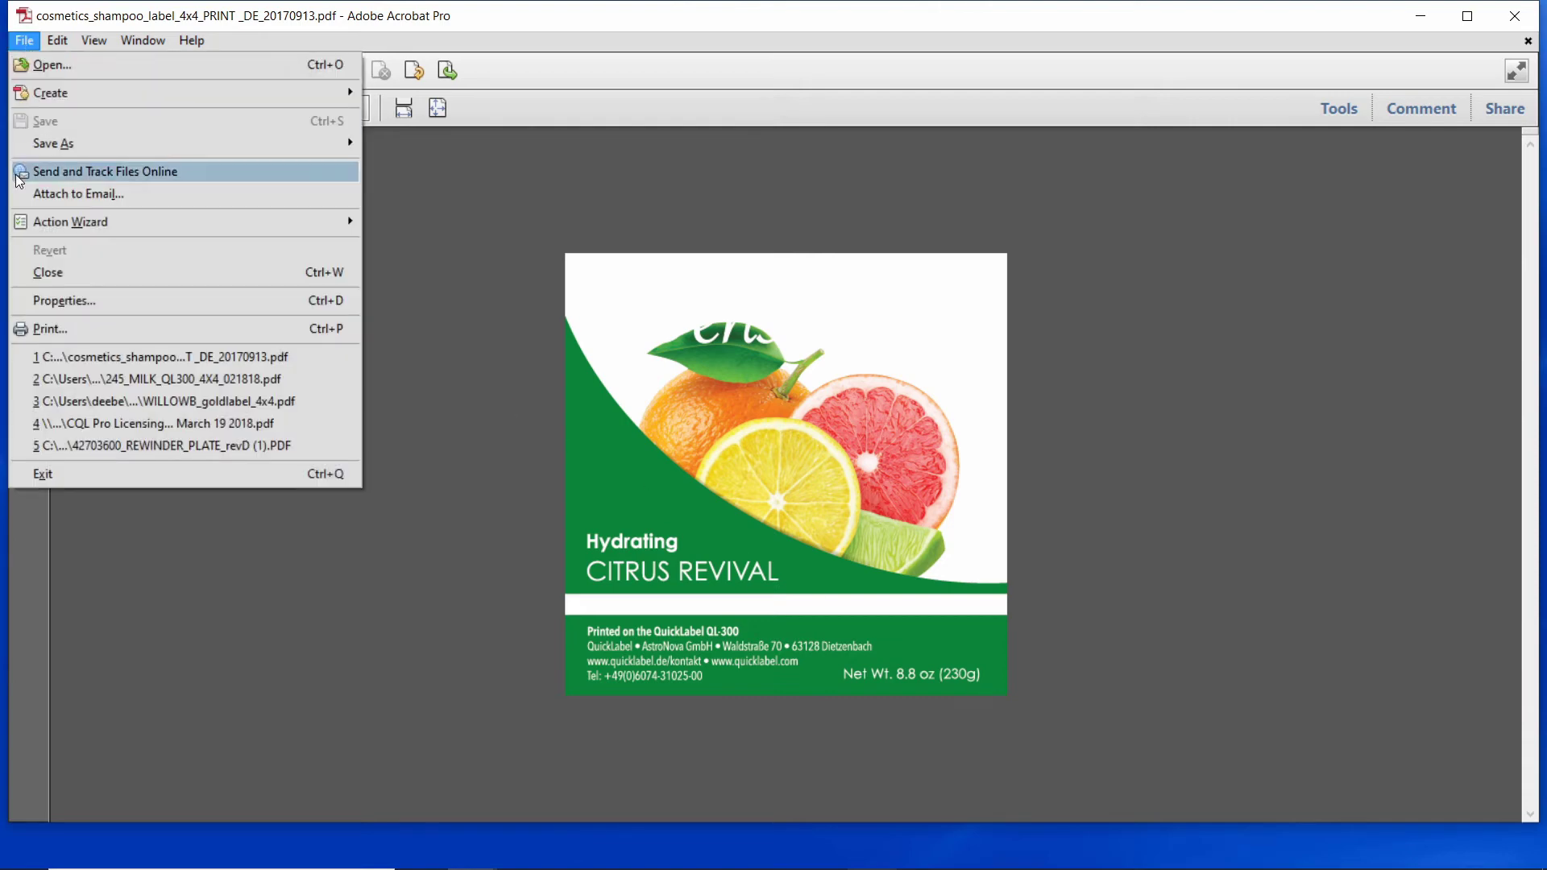
pyautogui.click(35, 328)
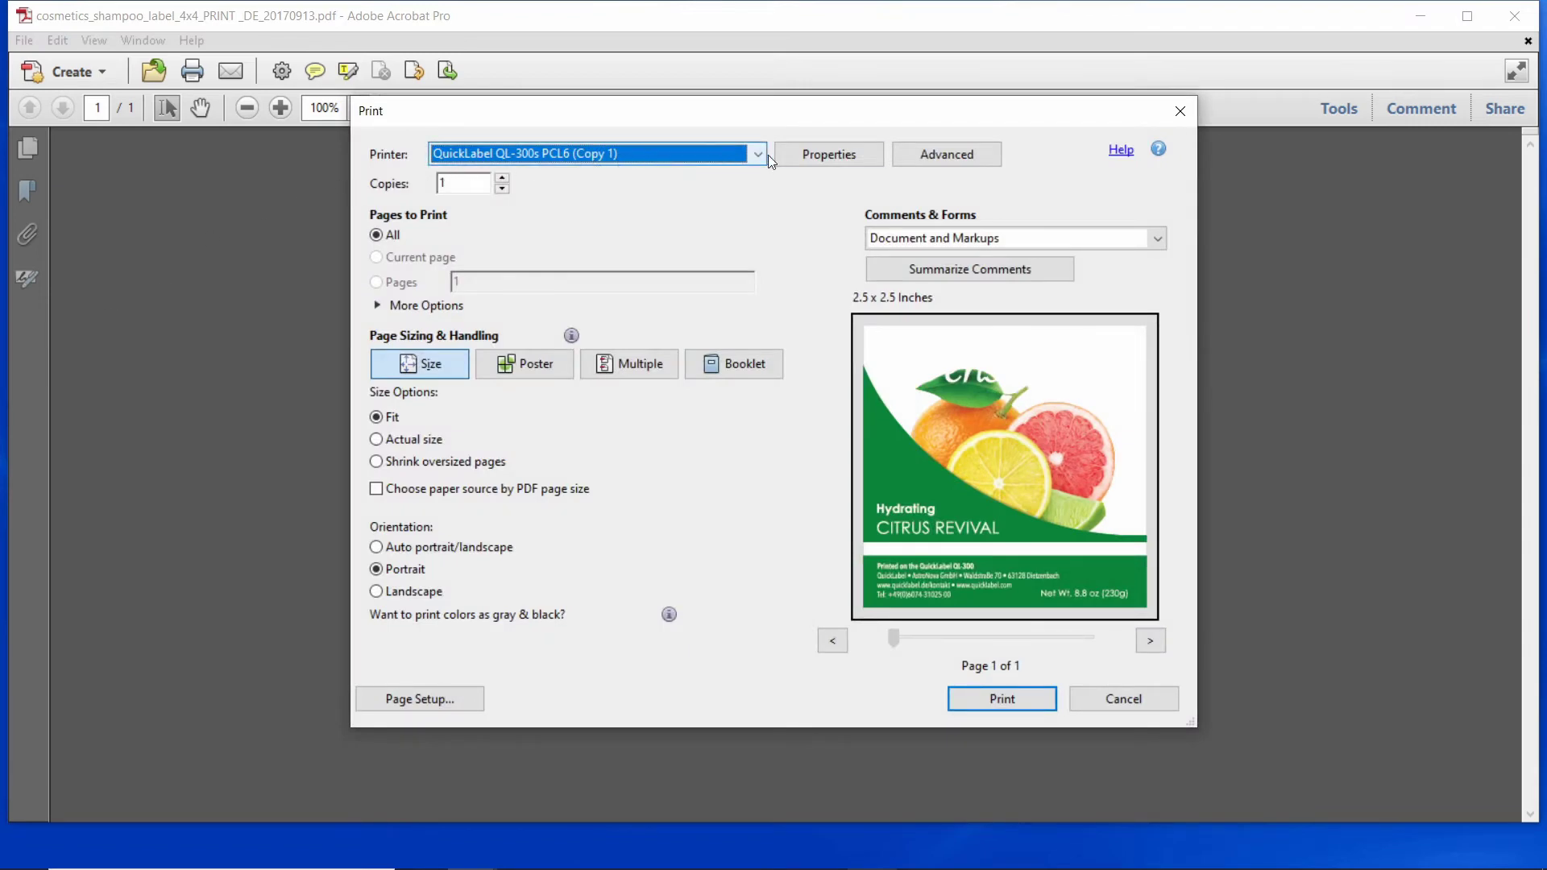
pyautogui.click(809, 154)
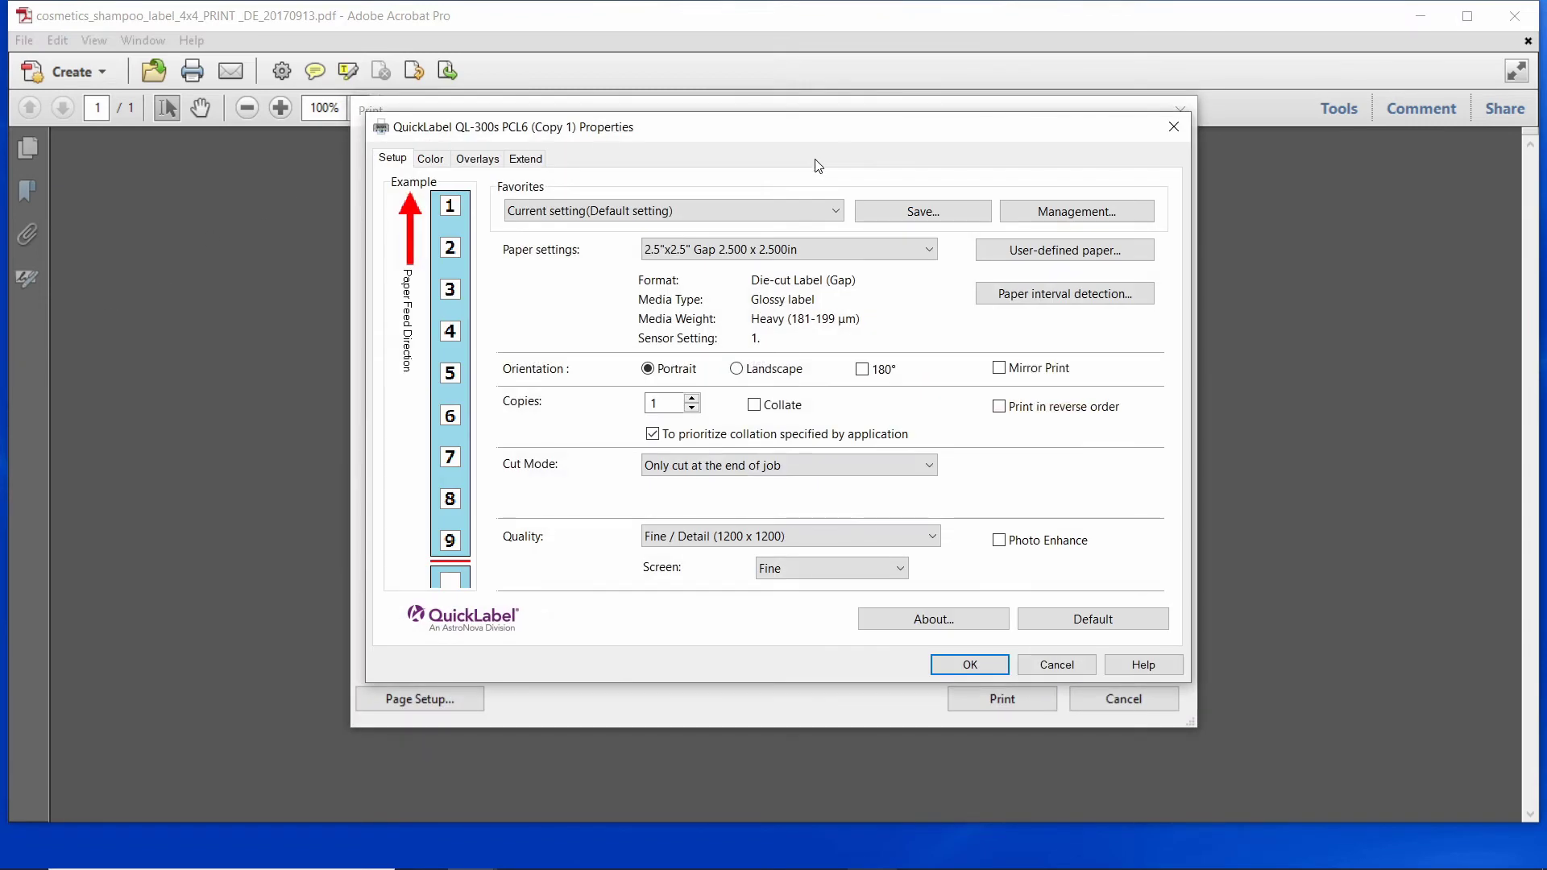
pyautogui.click(1012, 252)
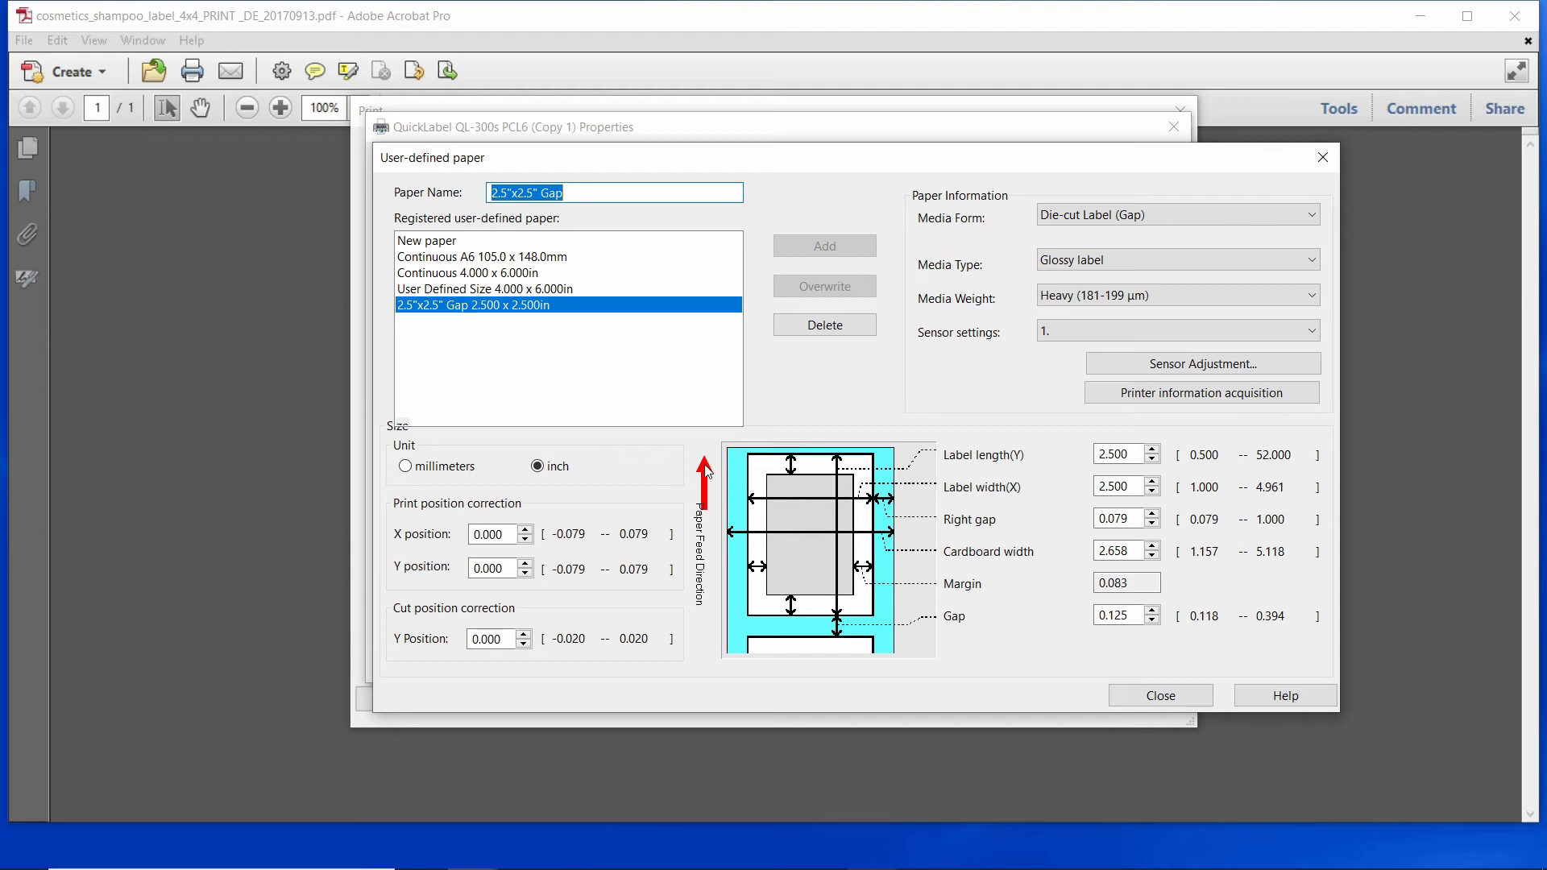
# Step: Raise X and Y print position corrections to 0.001 in and overwrite the 2.5"x2.5" Gap profile
pyautogui.click(525, 532)
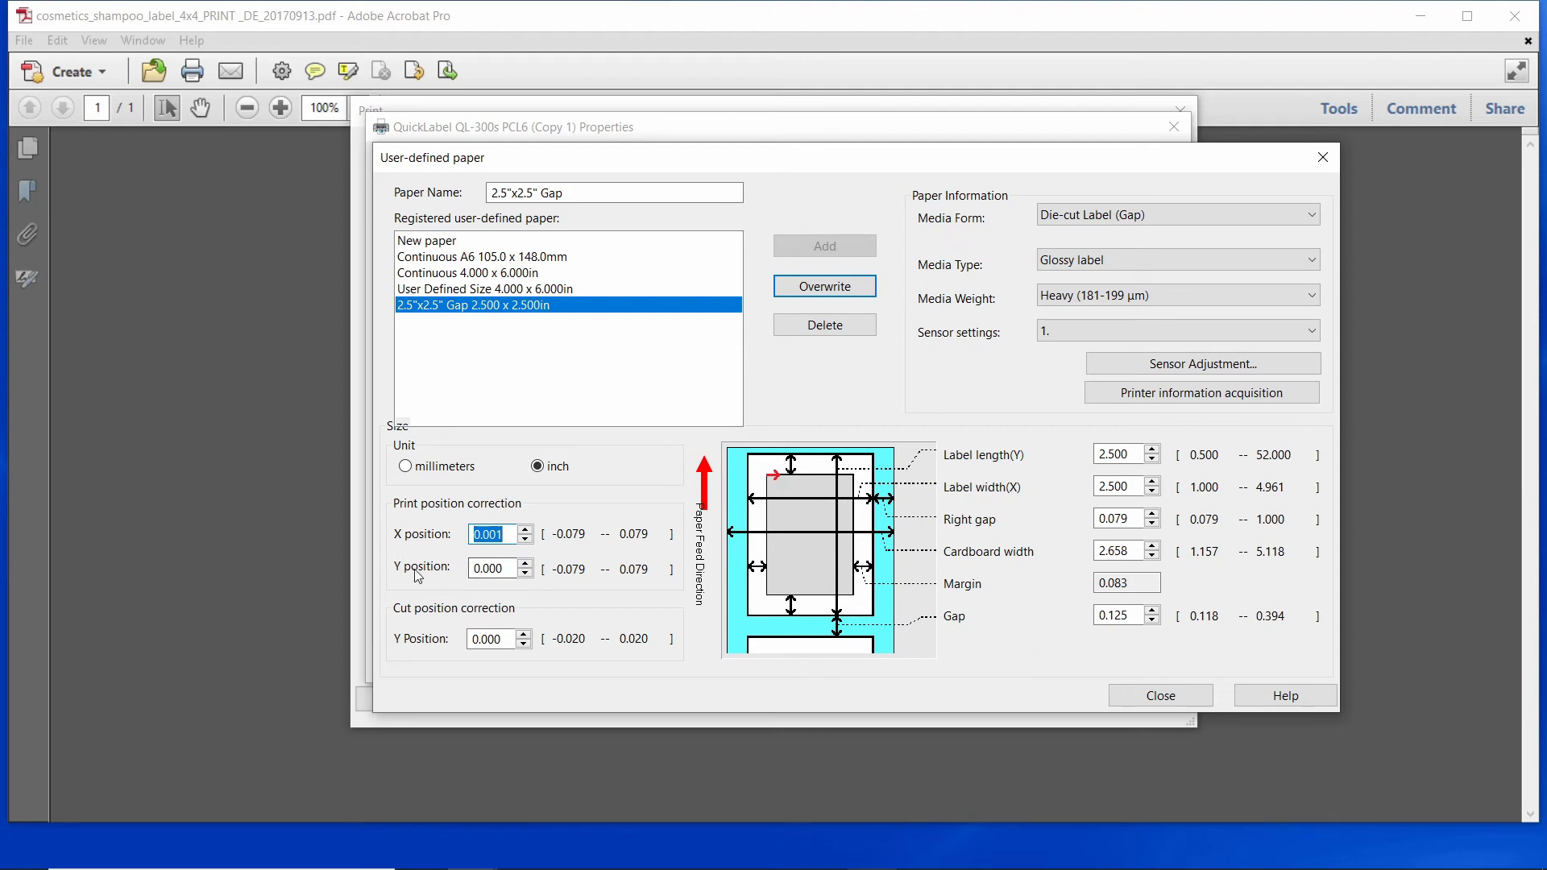
pyautogui.click(526, 564)
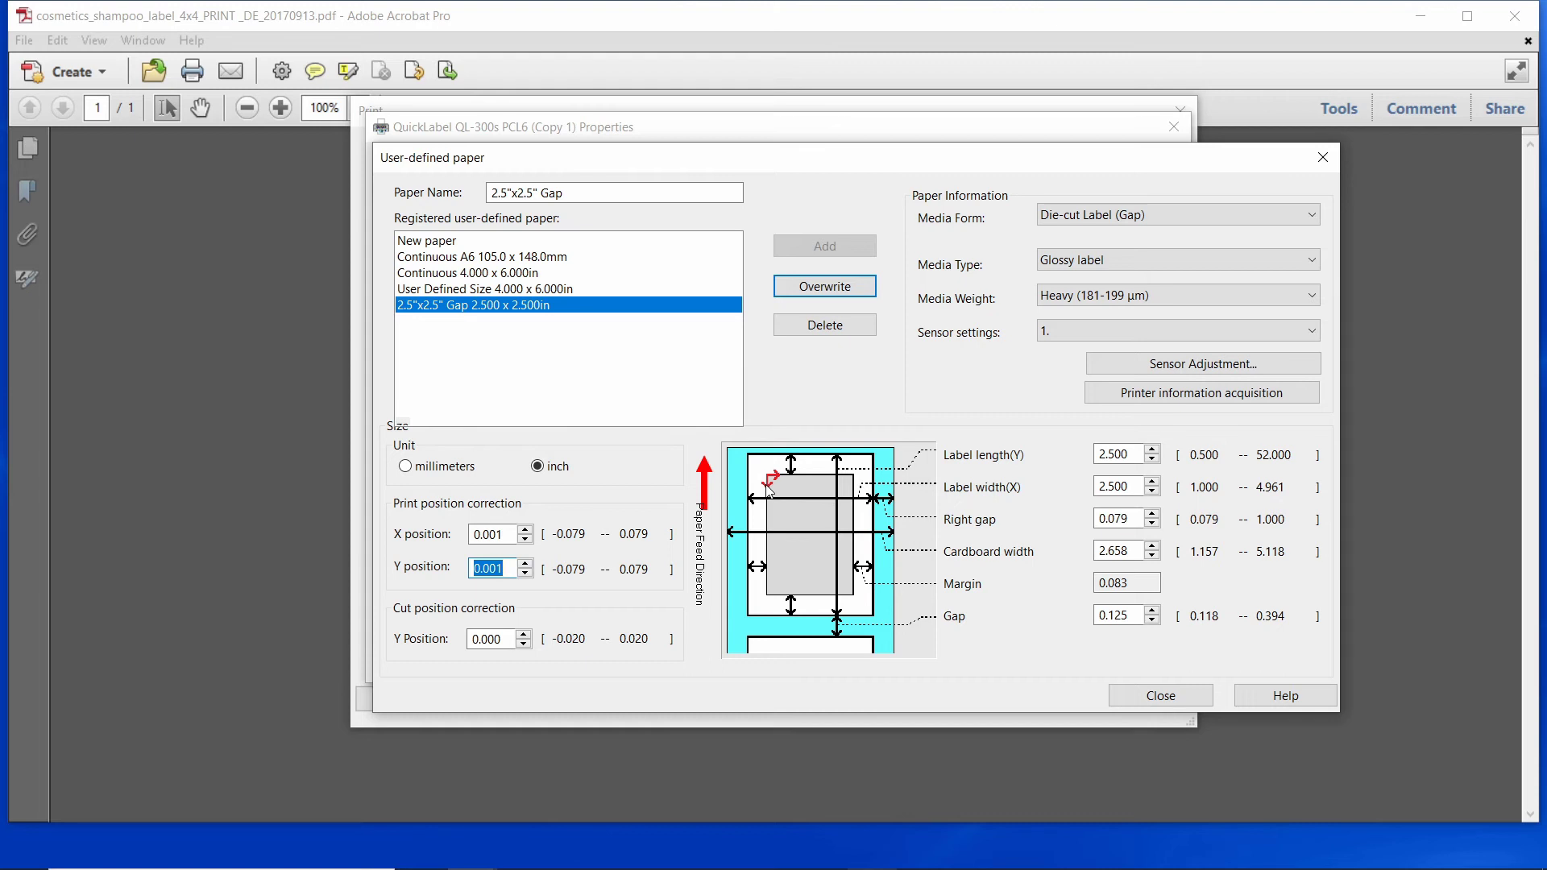
pyautogui.click(839, 292)
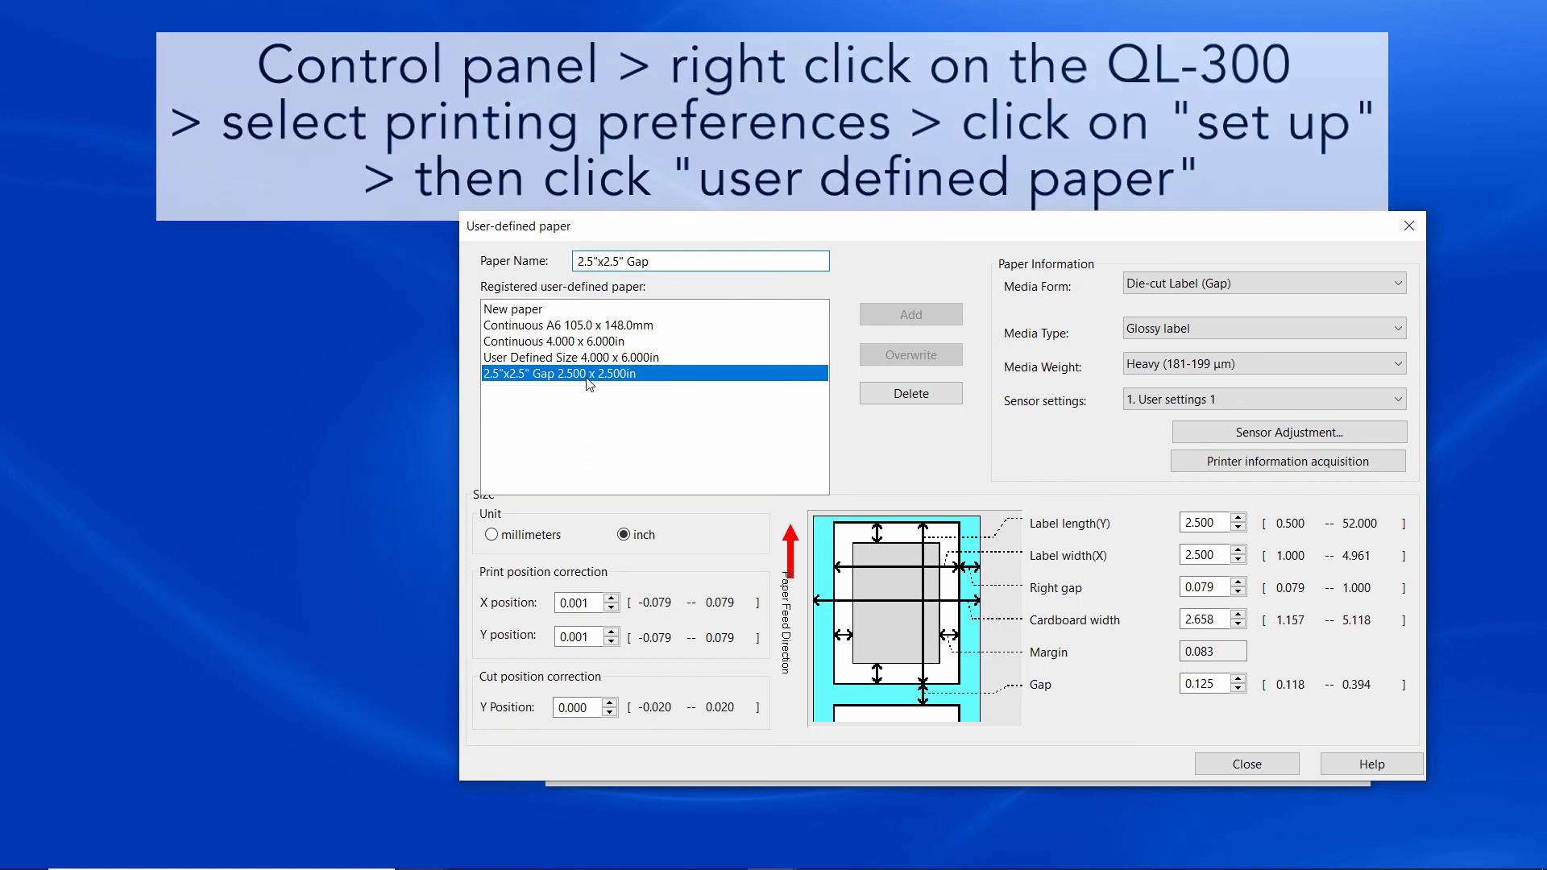
# Step: Calibrate the gap sensor for the 2.5"x2.5" Gap paper, storing it in slot 1 as MAT260
pyautogui.click(589, 384)
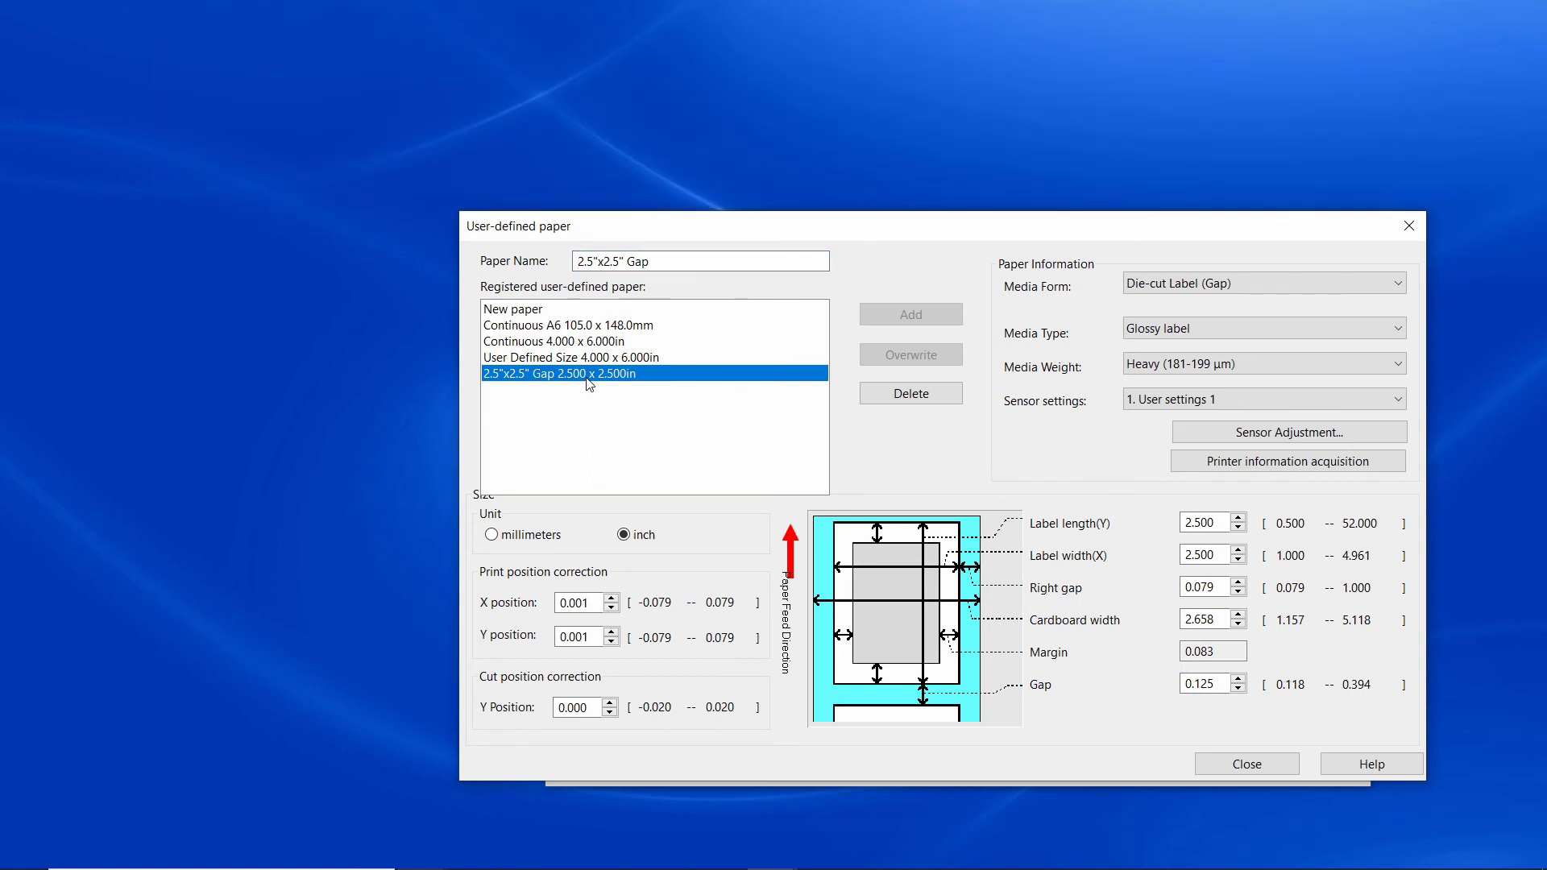
pyautogui.click(1273, 433)
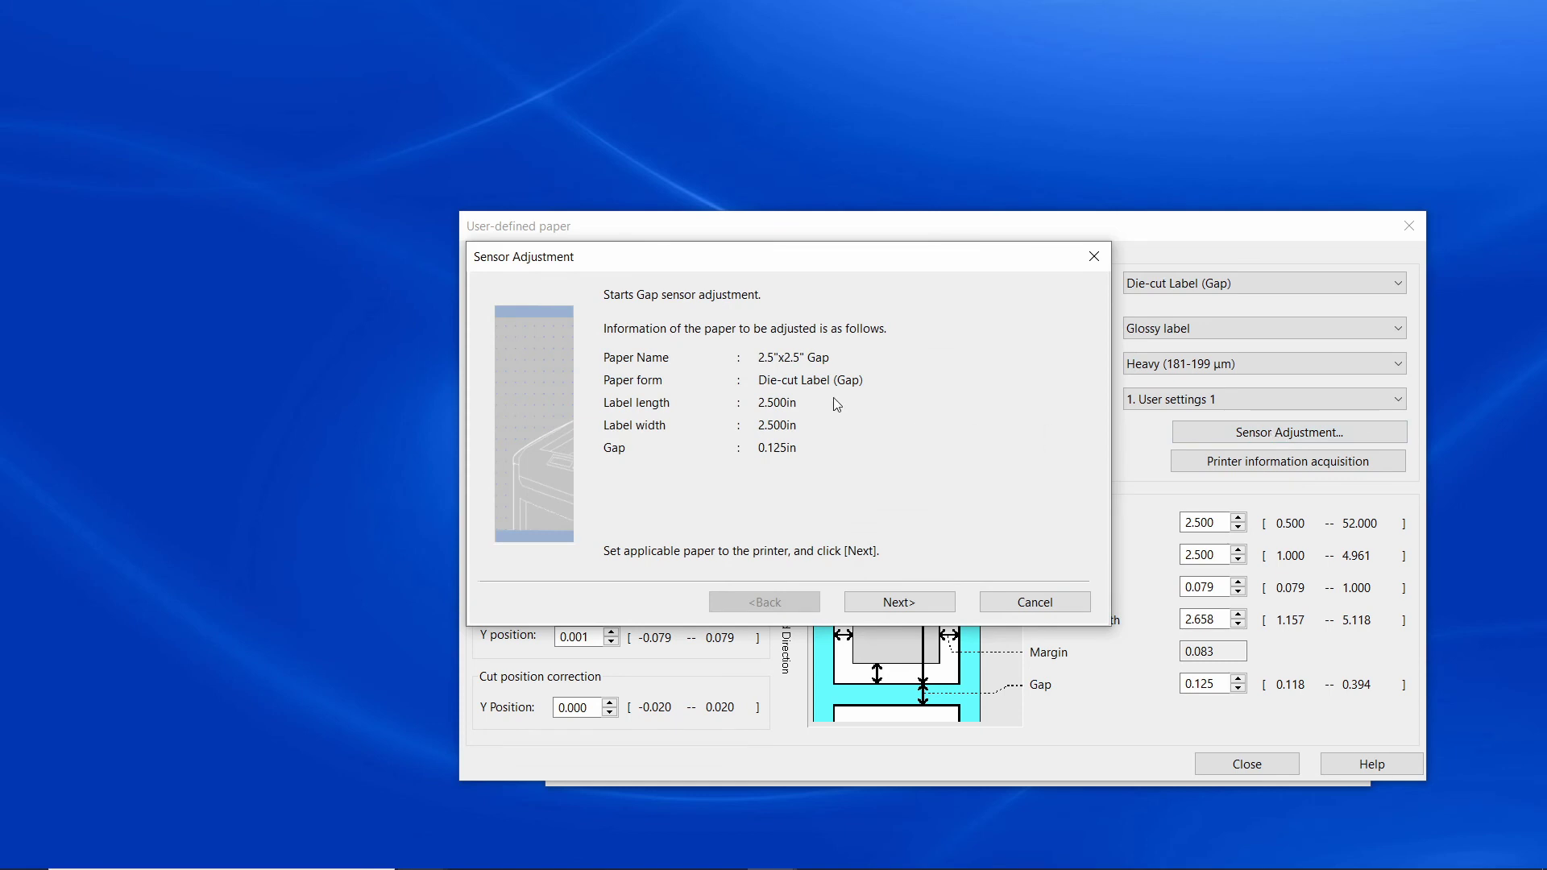
pyautogui.click(883, 603)
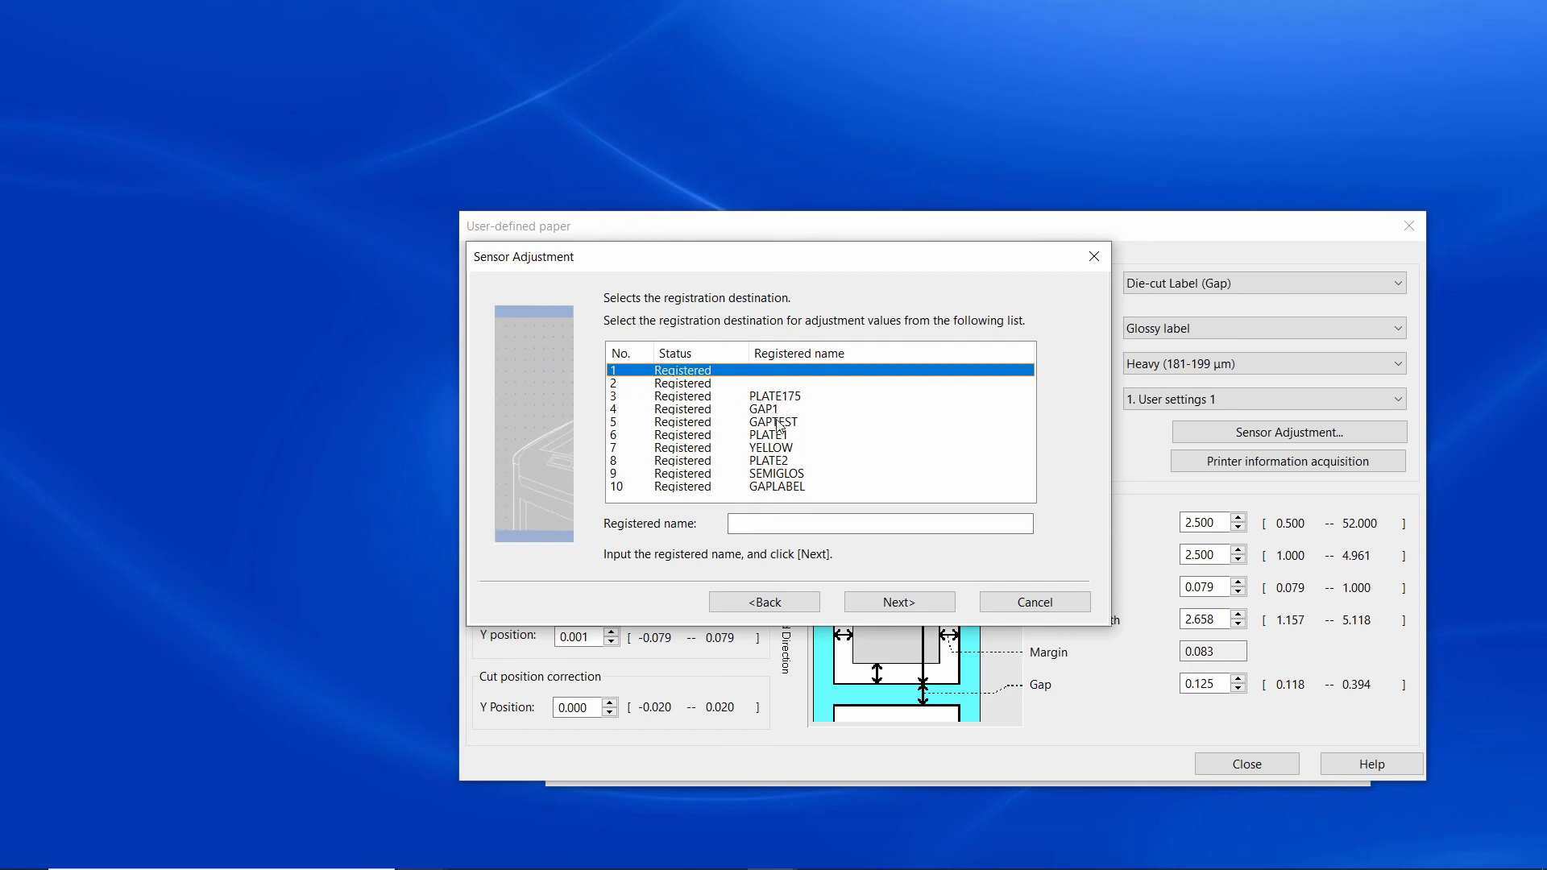
pyautogui.click(739, 522)
pyautogui.write('MA')
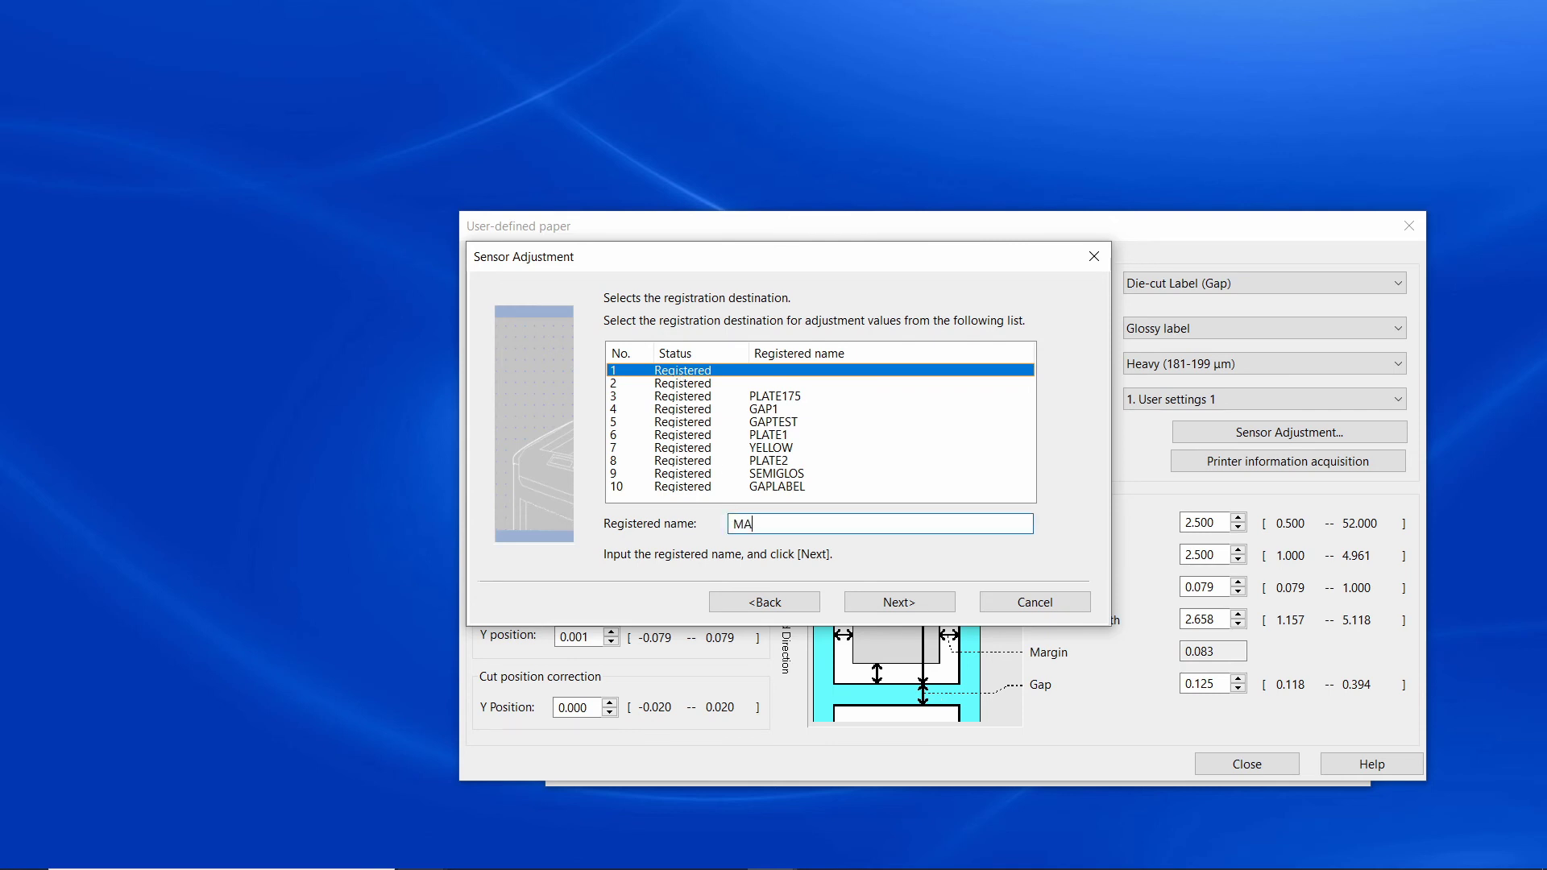
pyautogui.write('T260')
pyautogui.click(889, 609)
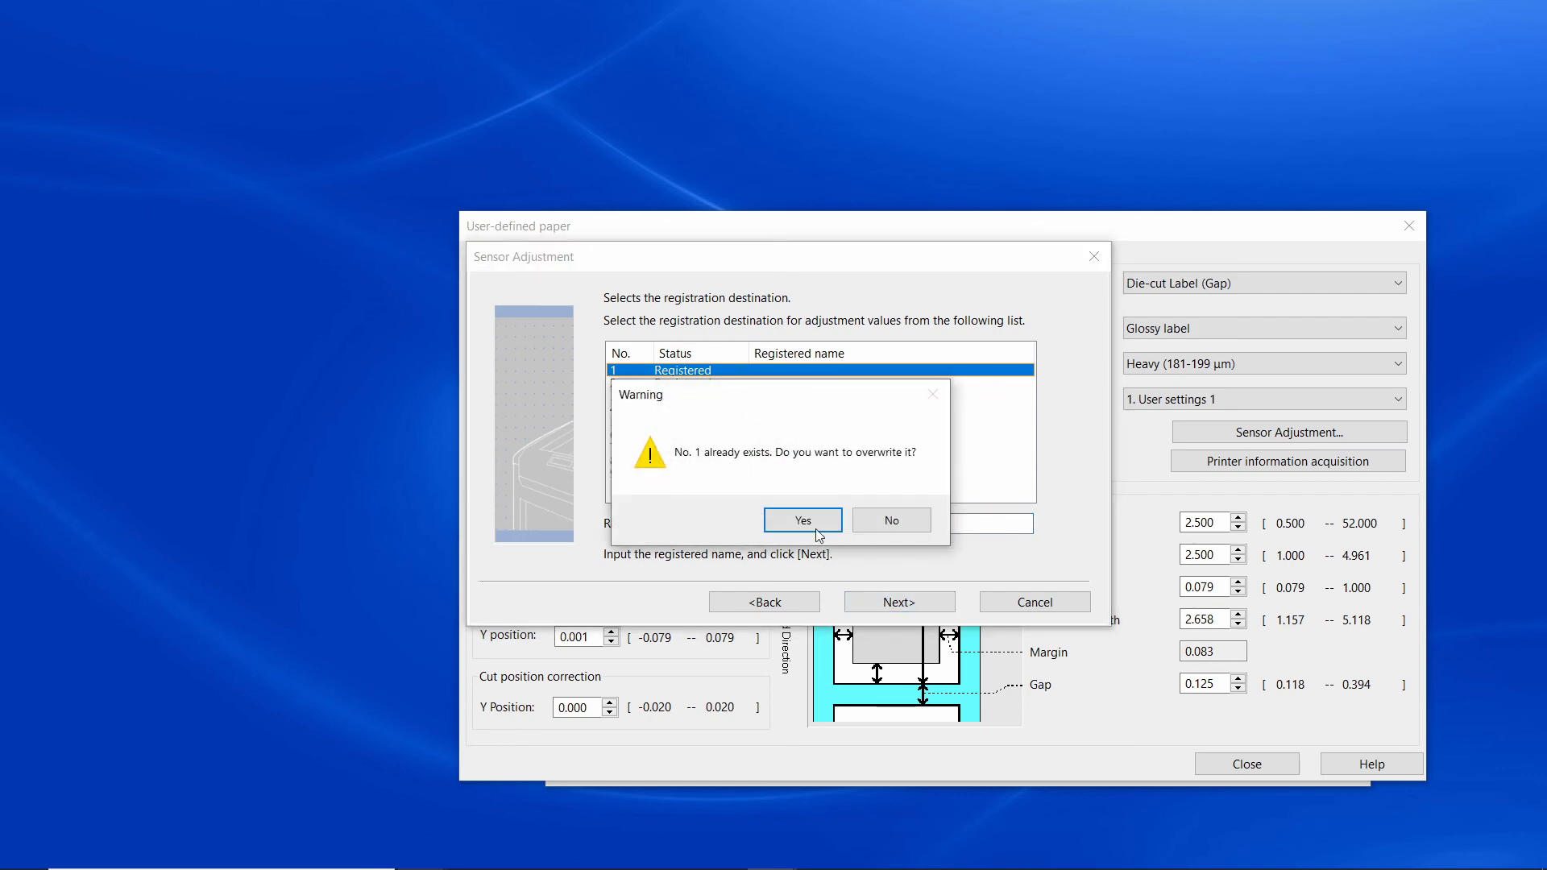
pyautogui.click(806, 522)
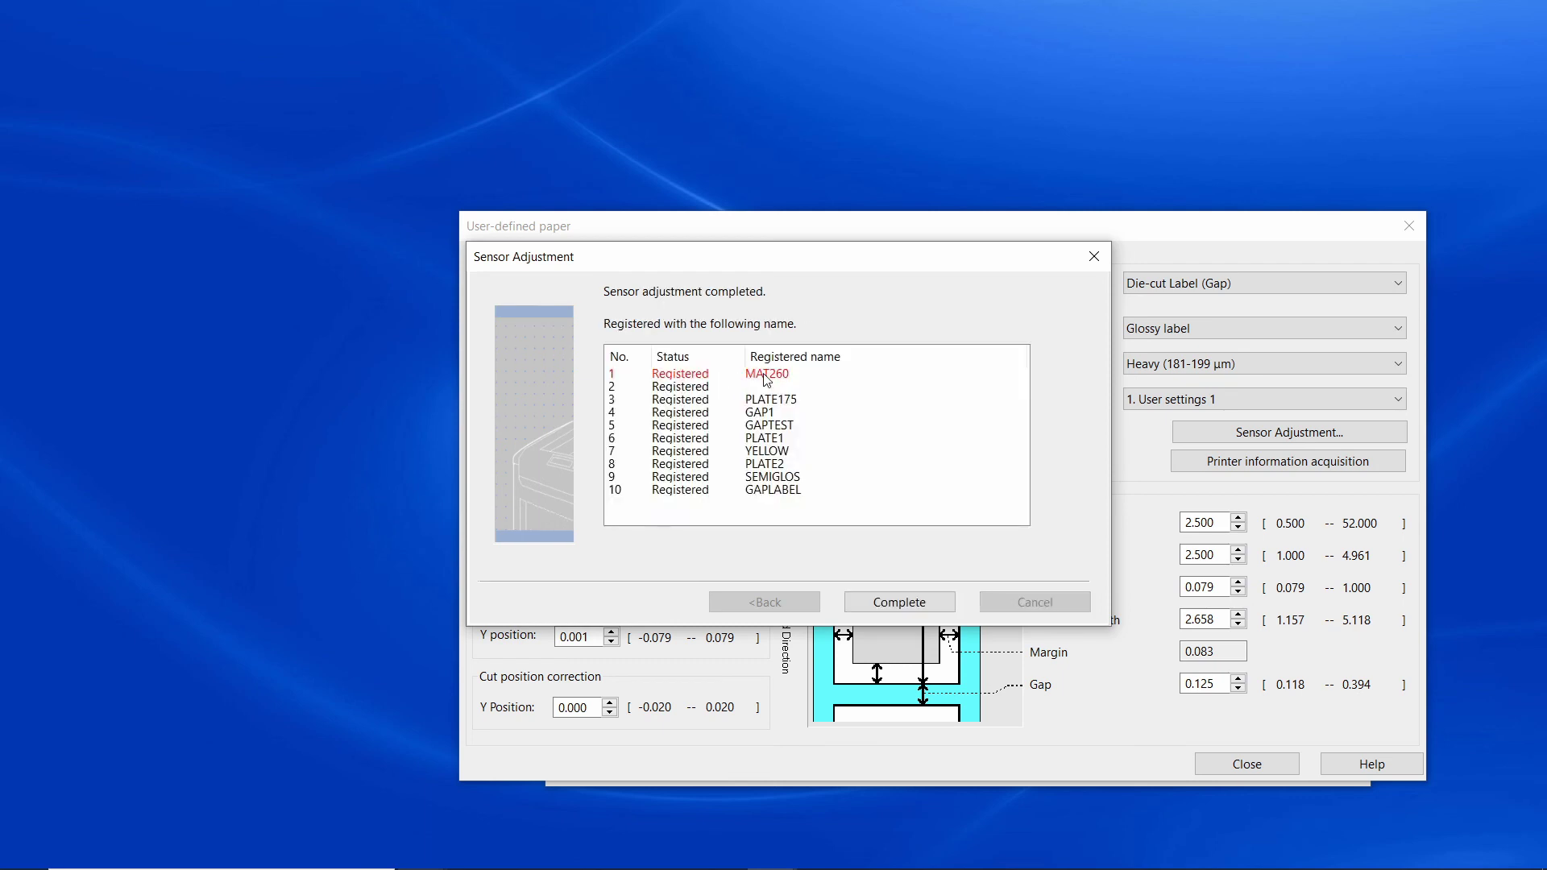
pyautogui.click(896, 600)
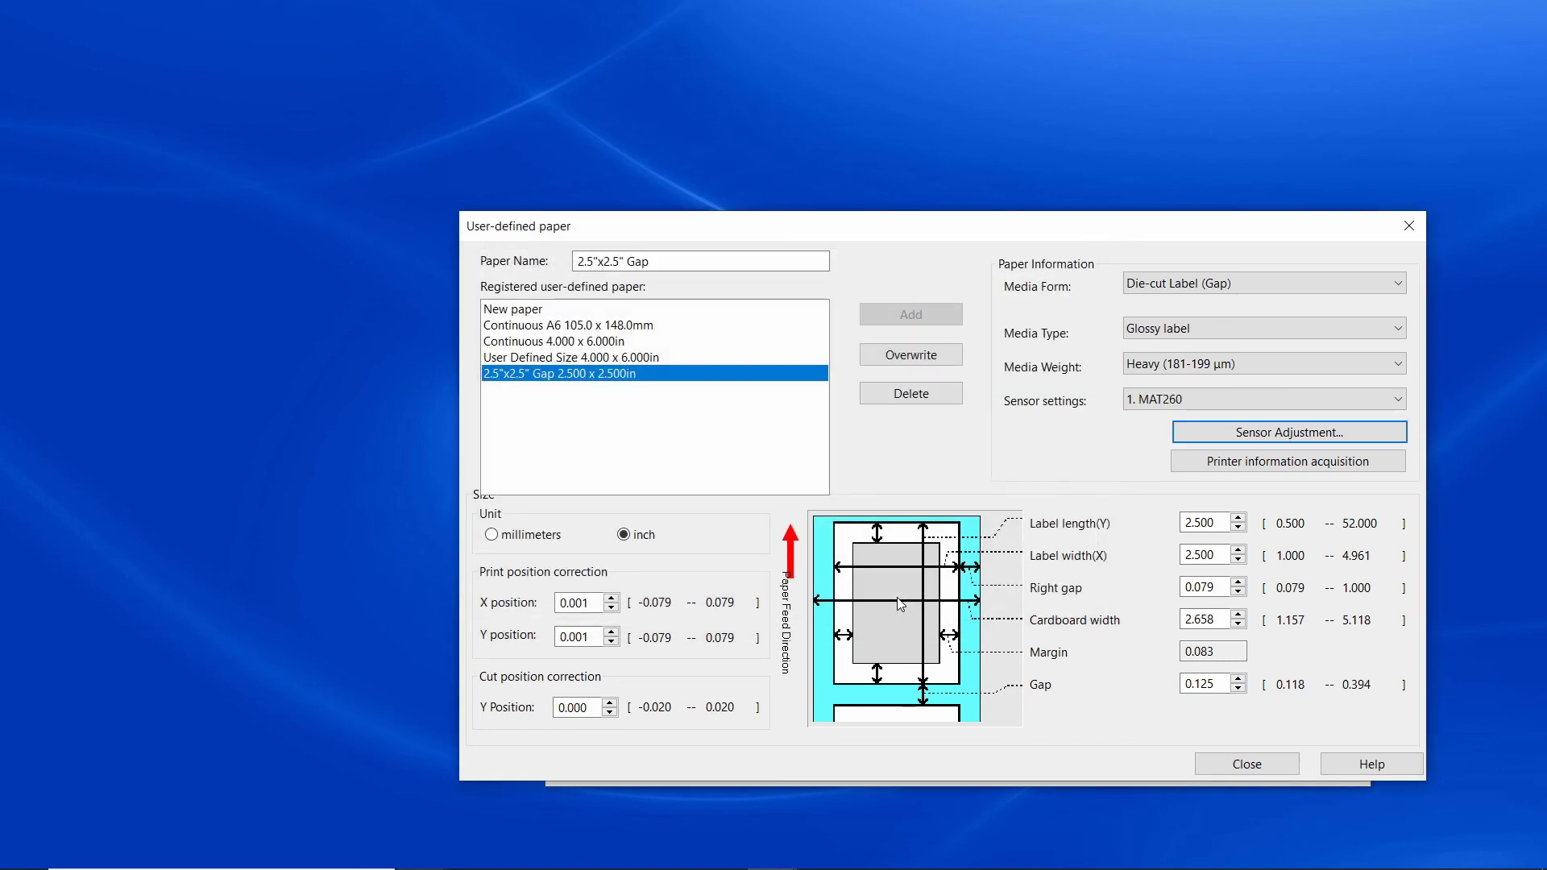
# Step: Overwrite the profile with the new sensor setting, accept the length warning, and close
pyautogui.click(899, 359)
pyautogui.click(847, 386)
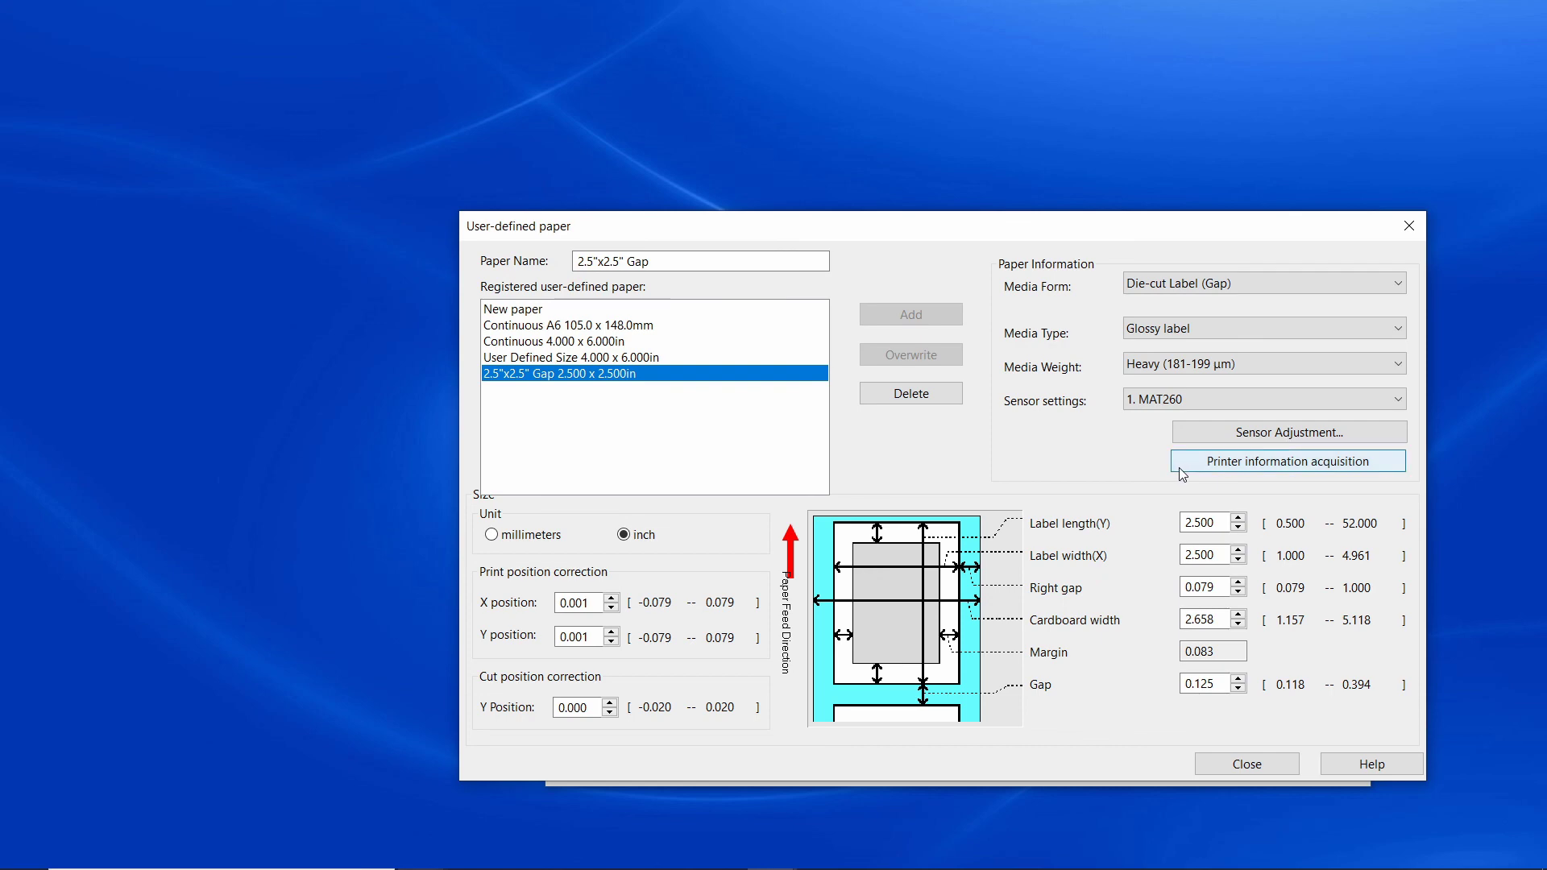
pyautogui.click(1233, 762)
# Step: Apply the 2.5"x2.5" Gap die-cut glossy label preferences with sensor setting 1. MAT260
pyautogui.click(1234, 766)
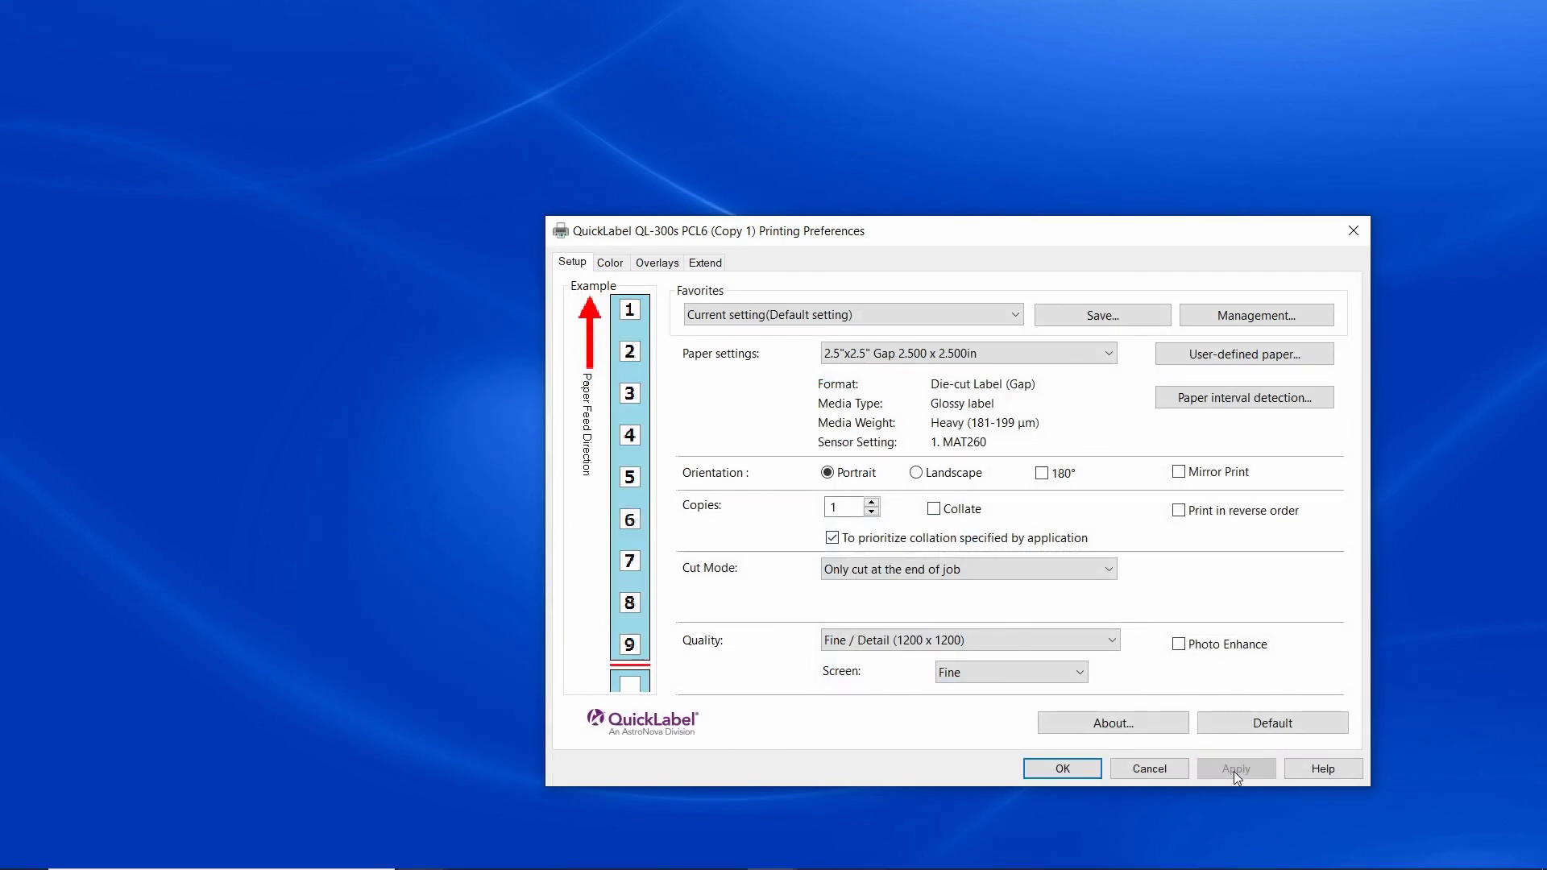